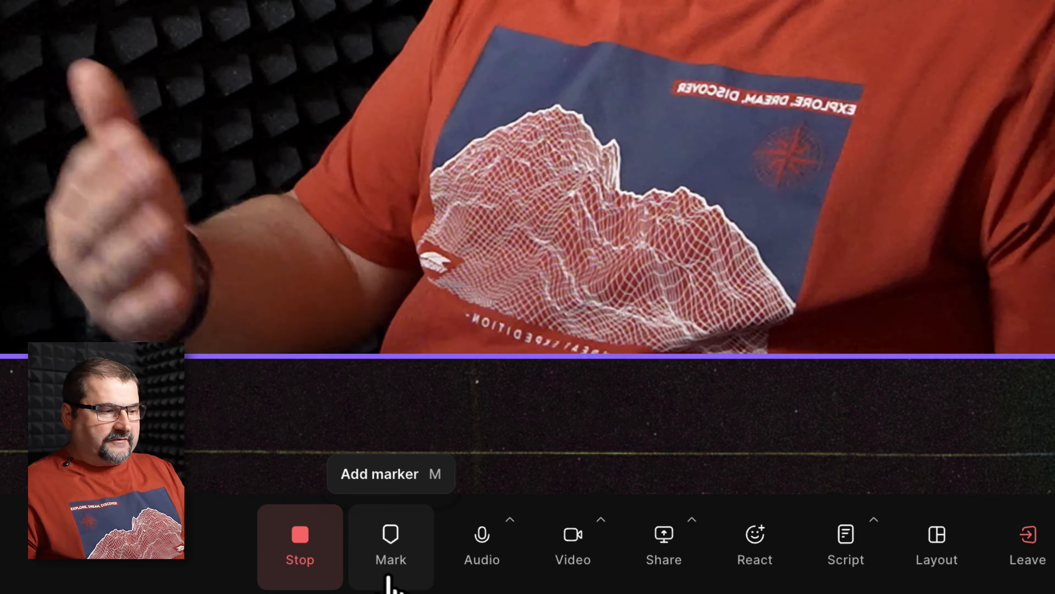
Step: Add a marker without a comment, and a second marker with the comment "We need this to be a social media clip"
click(389, 581)
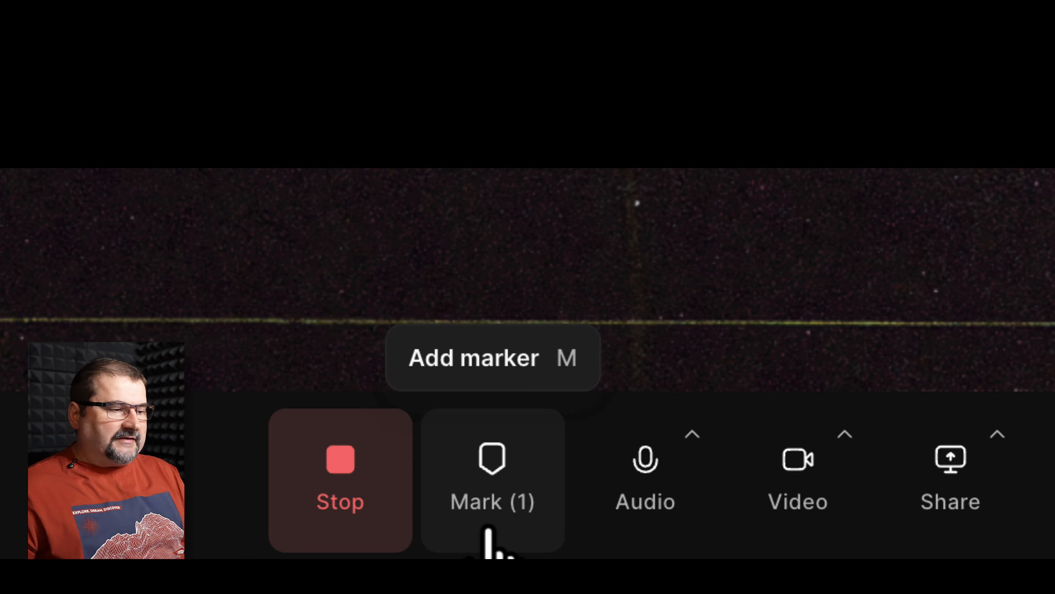
click(497, 513)
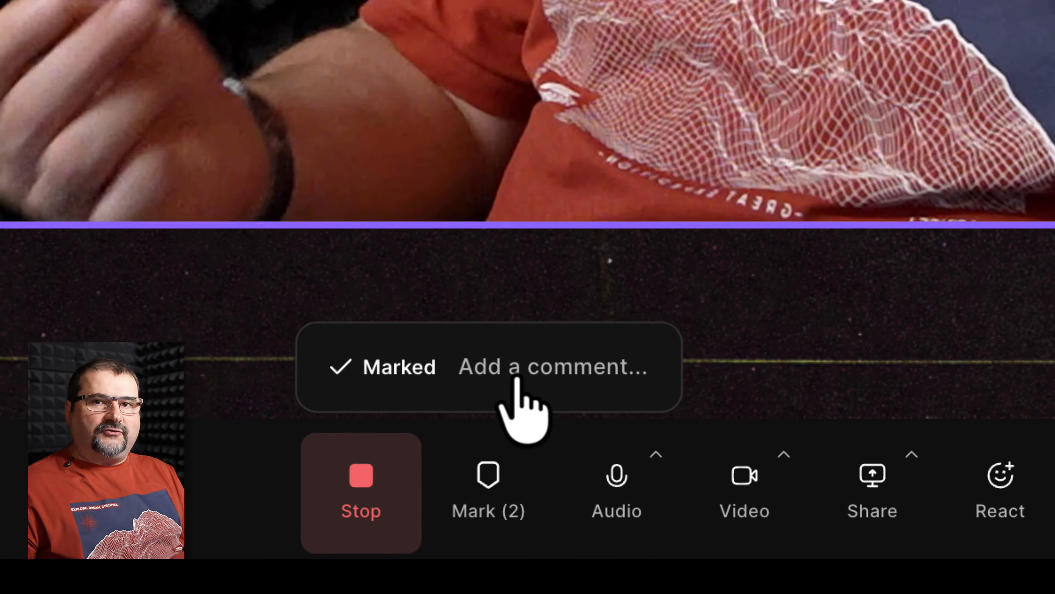
click(517, 378)
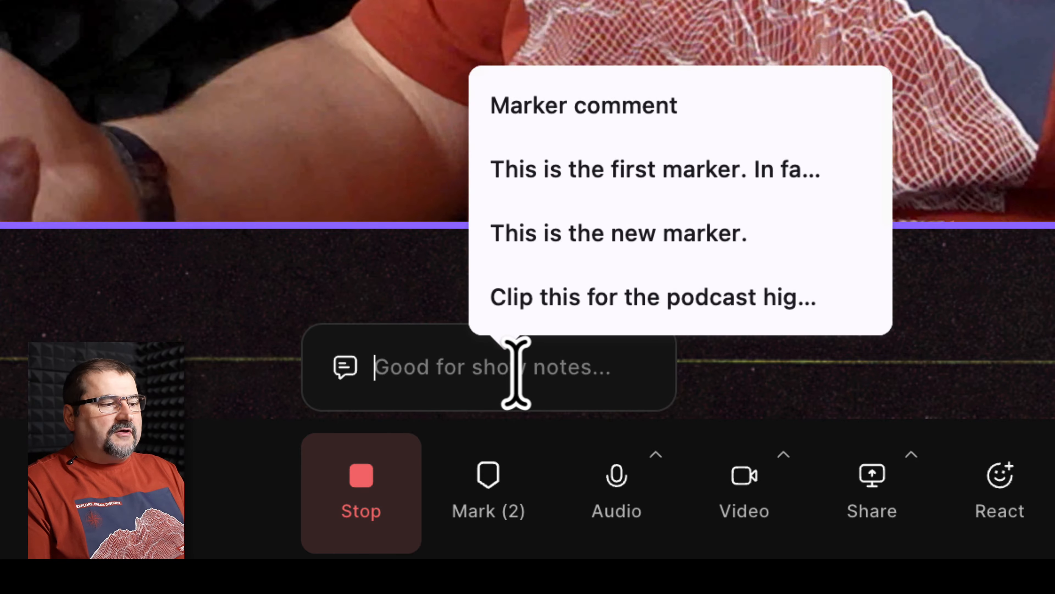
text(We need )
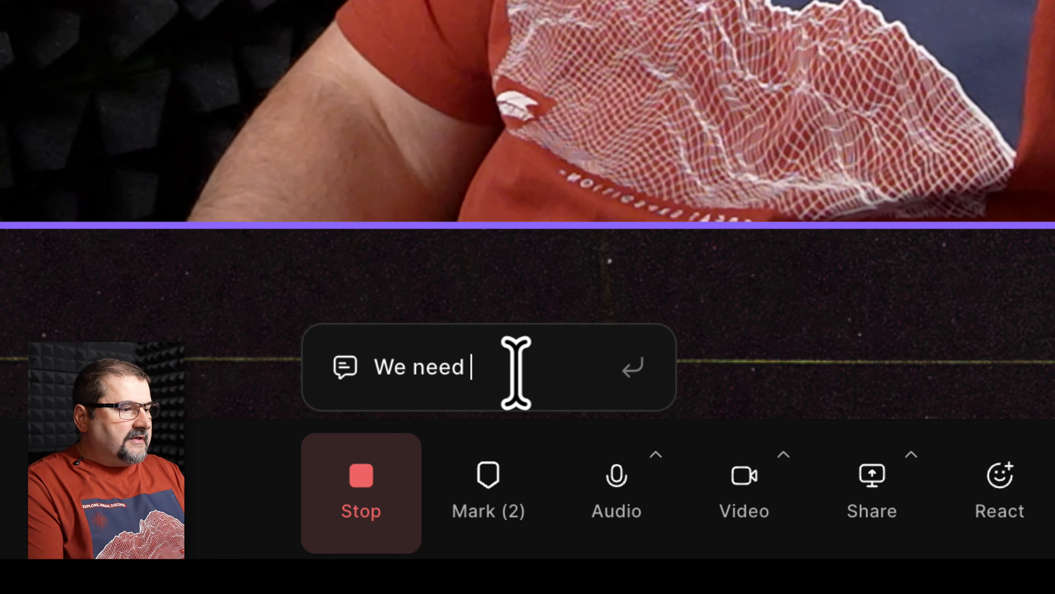
text(this to be a social)
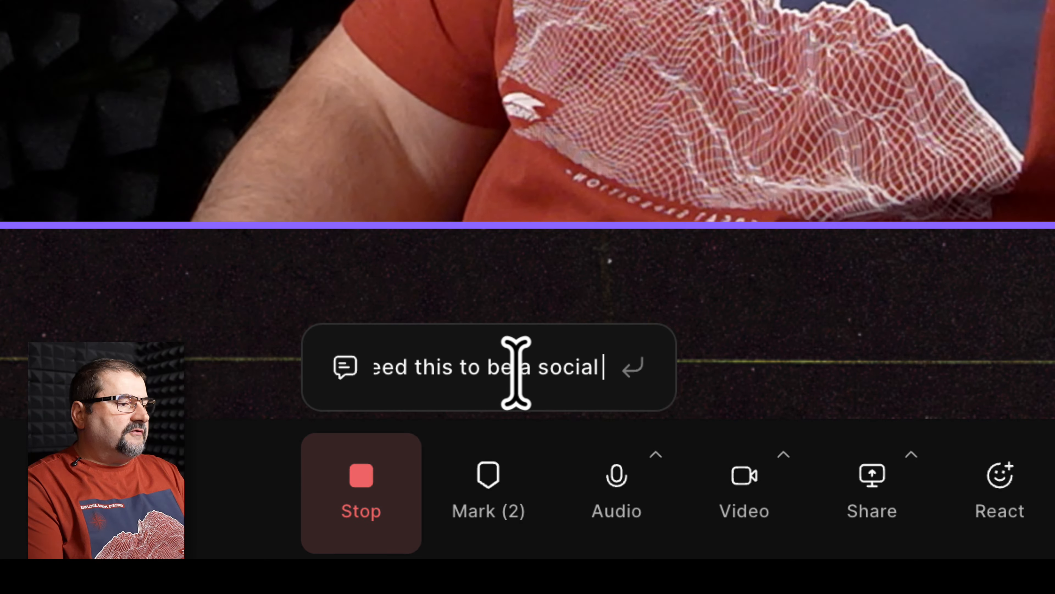
text( media clip)
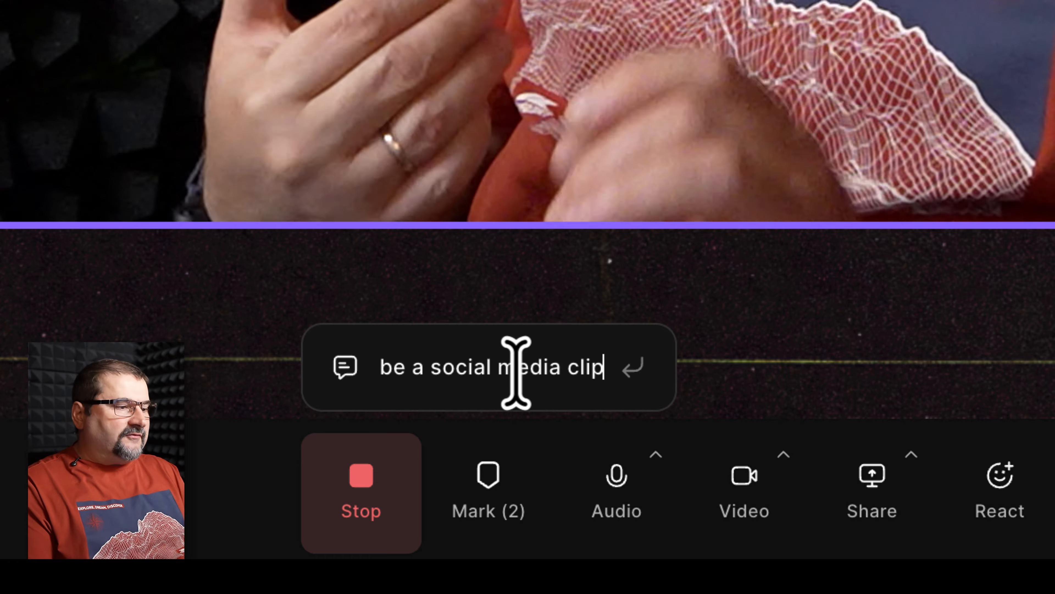
key(Return)
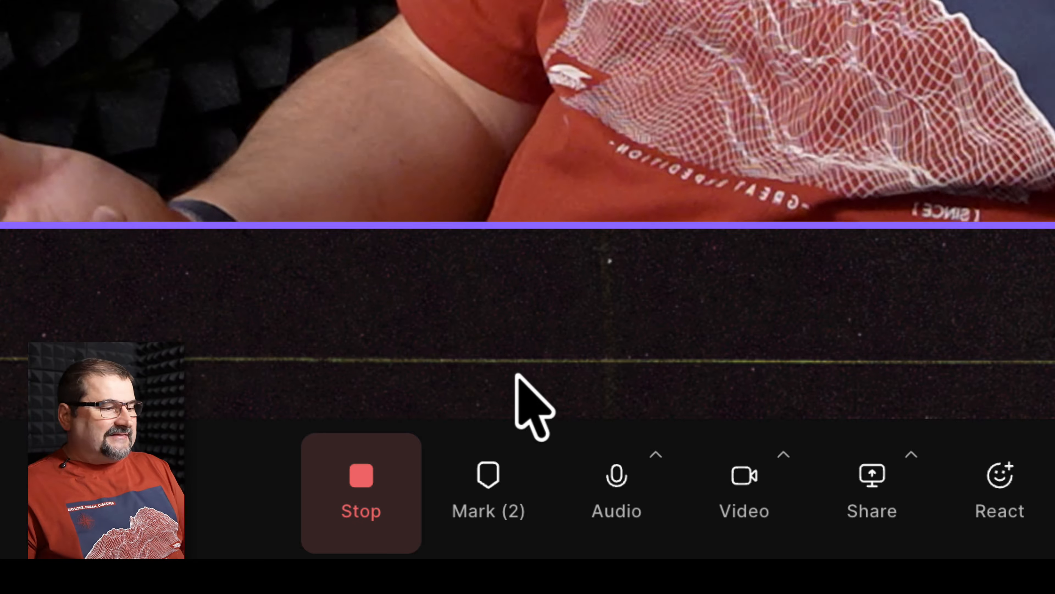
Step: Add another marker to the ongoing recording with the comment "This is a nice portion too."
key(m)
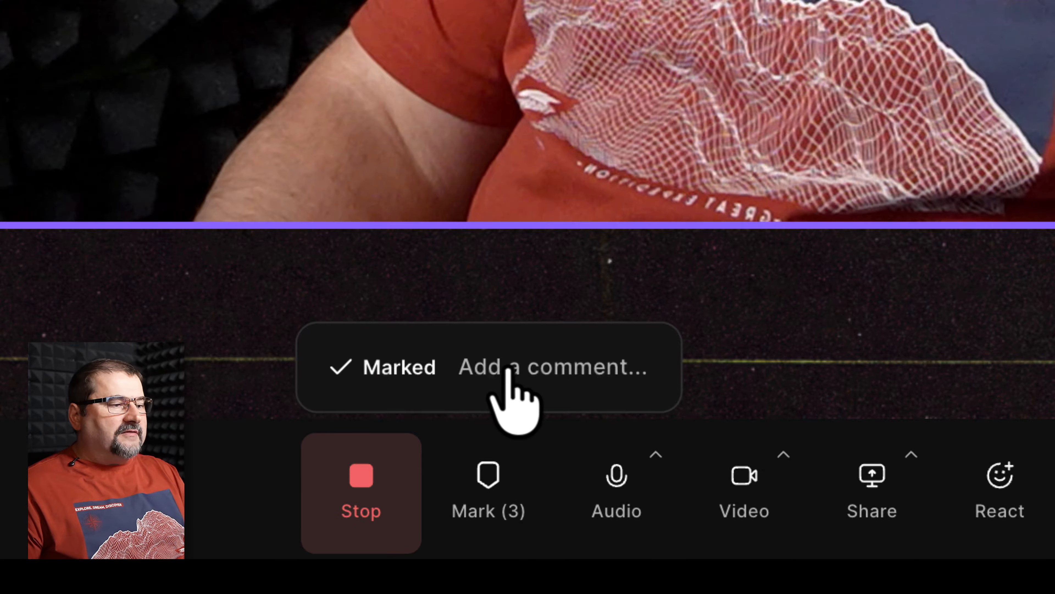
click(506, 370)
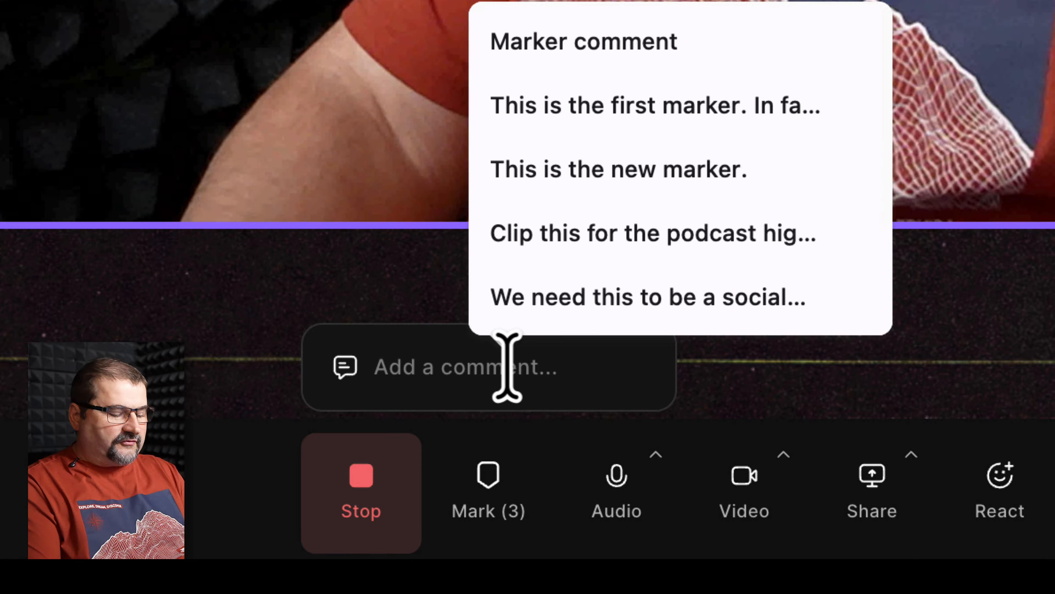
text(This is a nice portion )
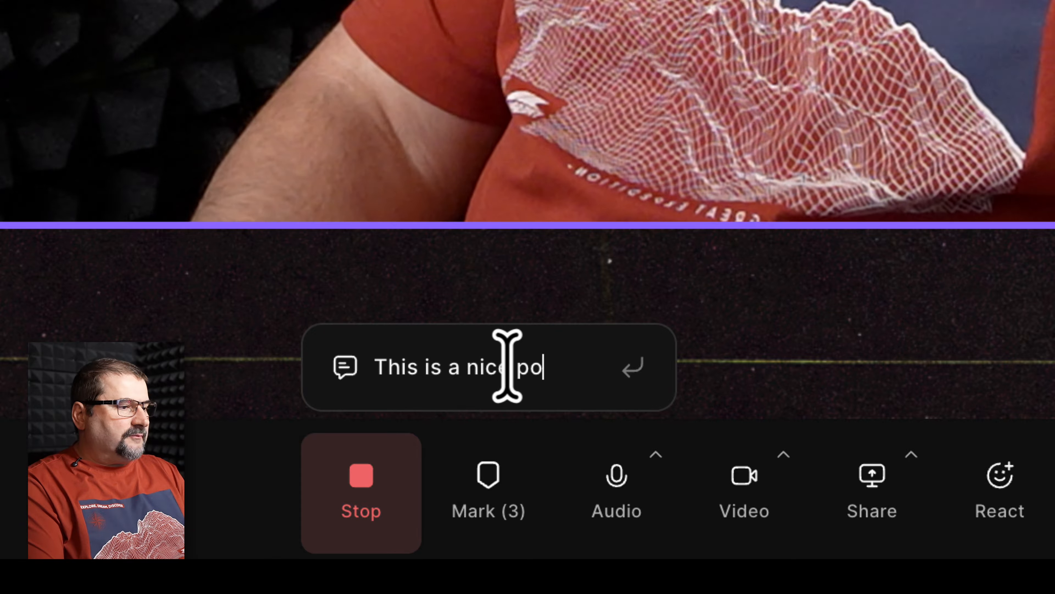
text(too.)
key(Return)
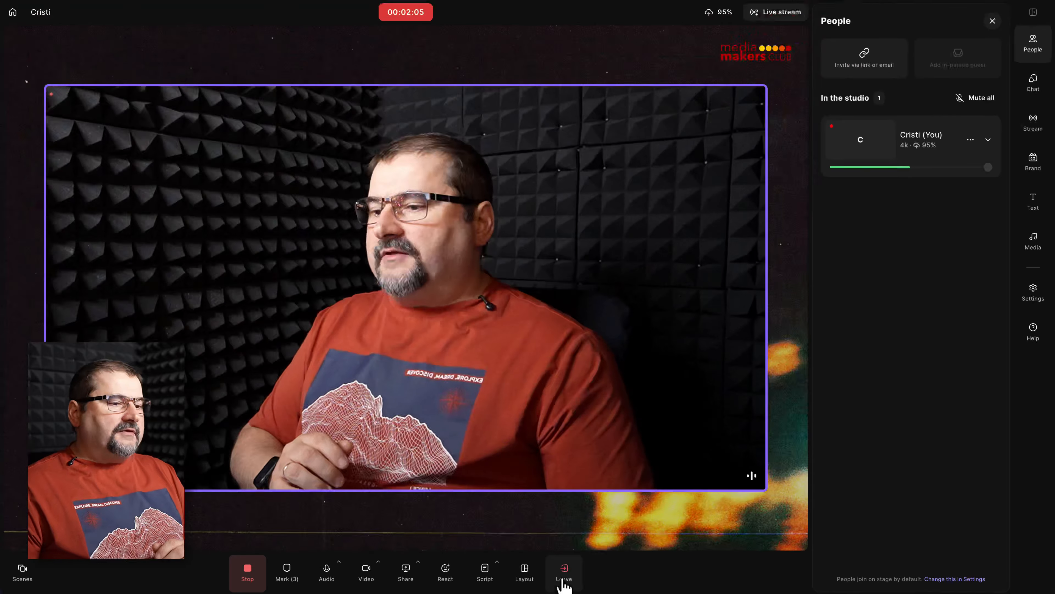
Step: Stop the recording and end the studio session for everyone
click(245, 570)
click(545, 573)
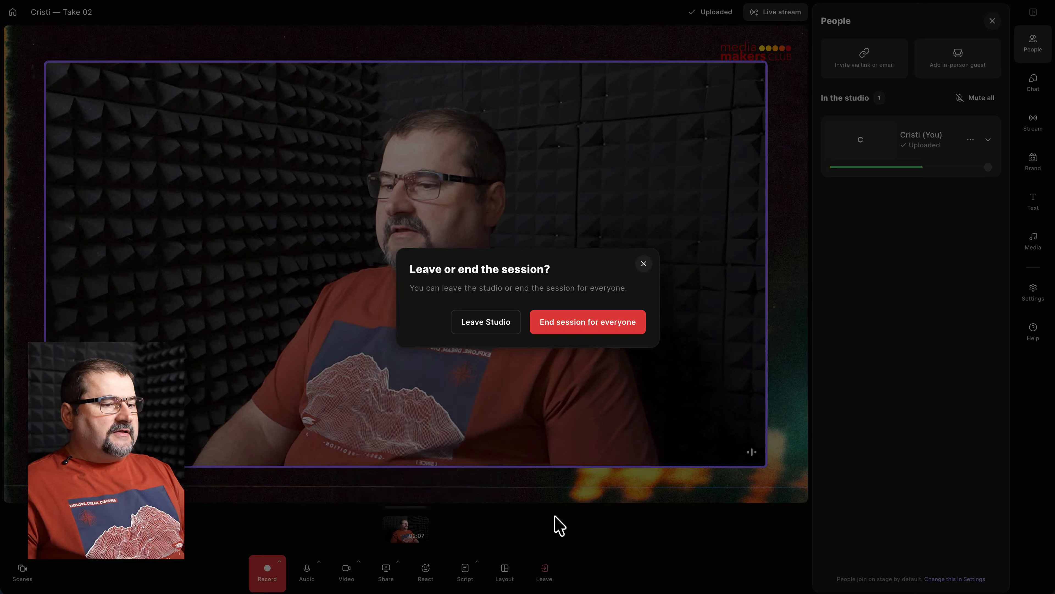
click(568, 328)
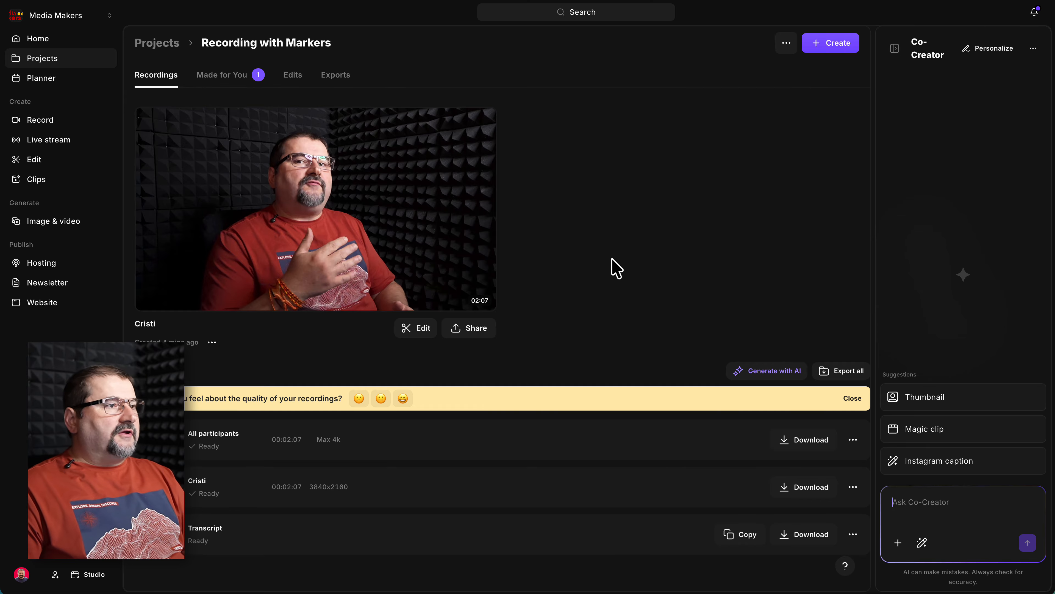
Step: Open the finished recording for editing and mark its "Marker 1" comment as resolved
click(422, 333)
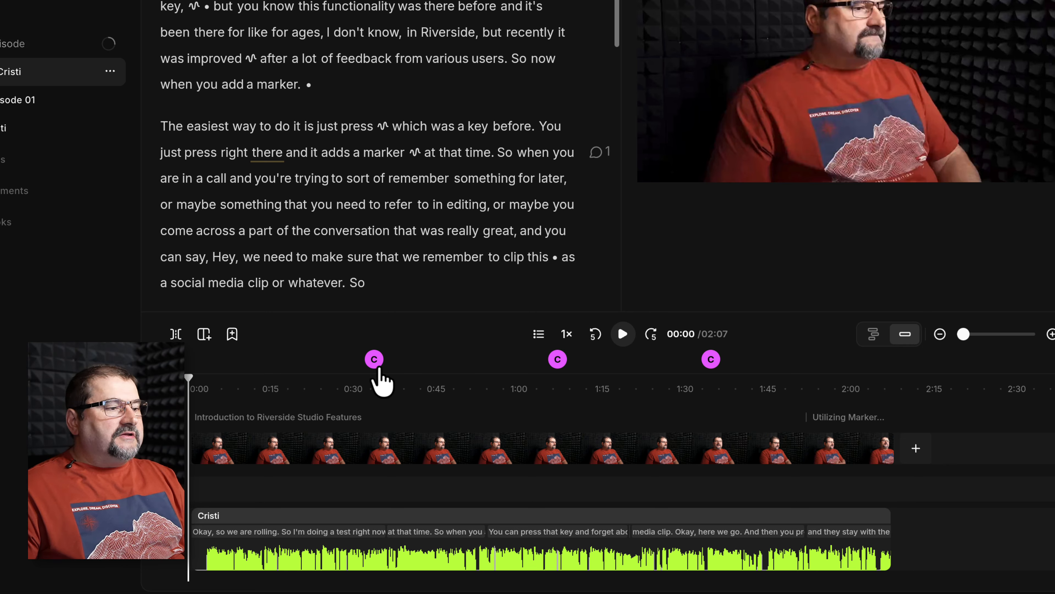
mouse_move(376, 362)
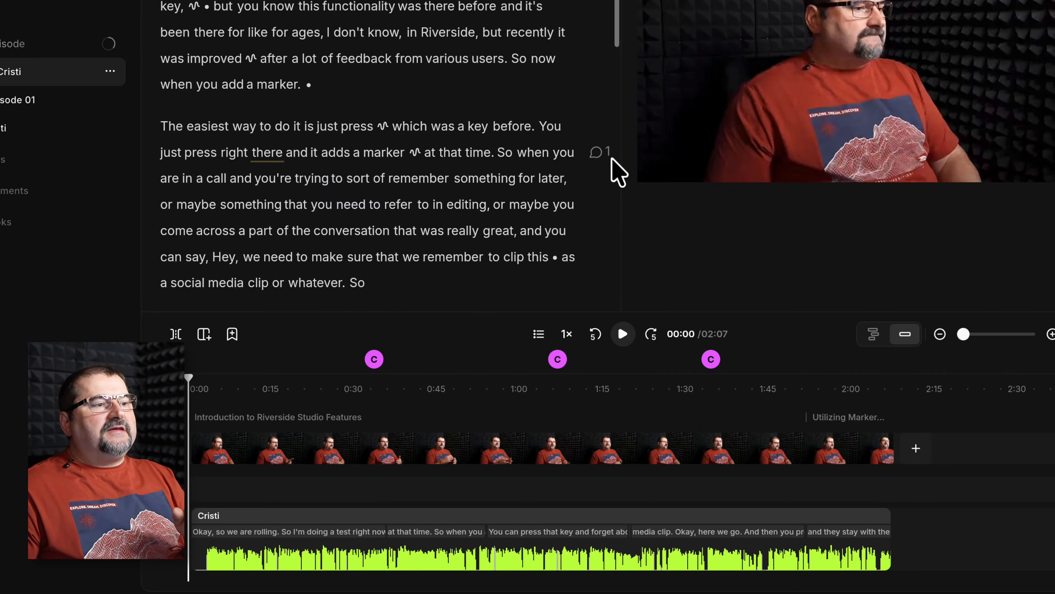
mouse_move(605, 164)
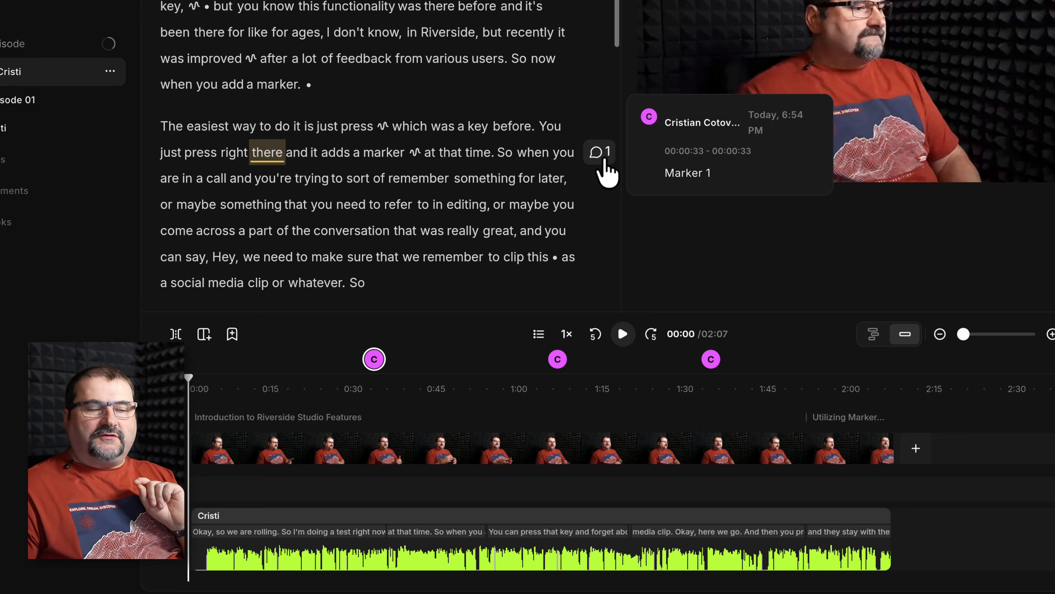
click(605, 163)
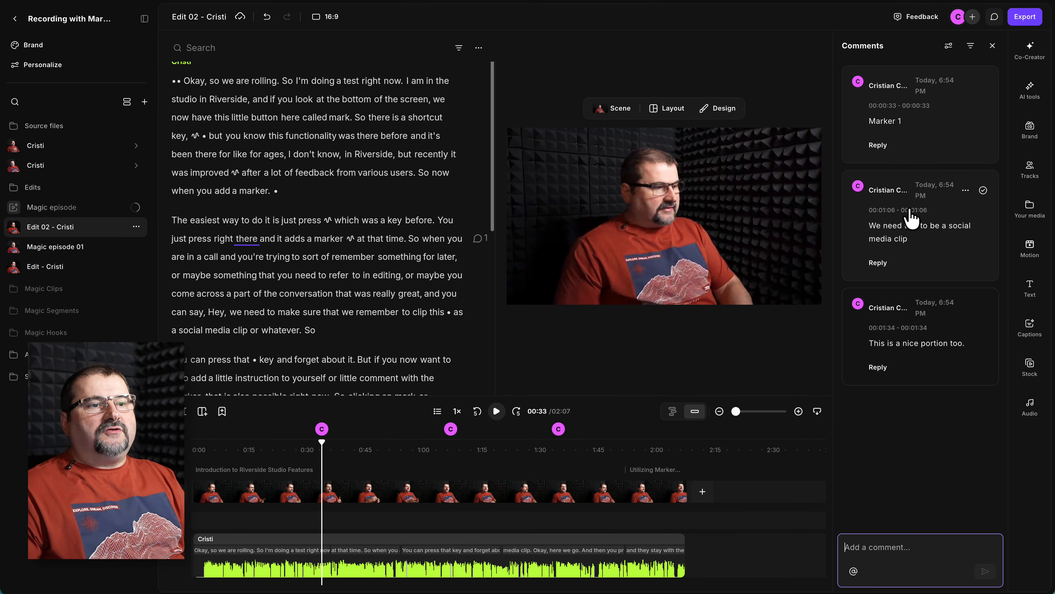
click(914, 134)
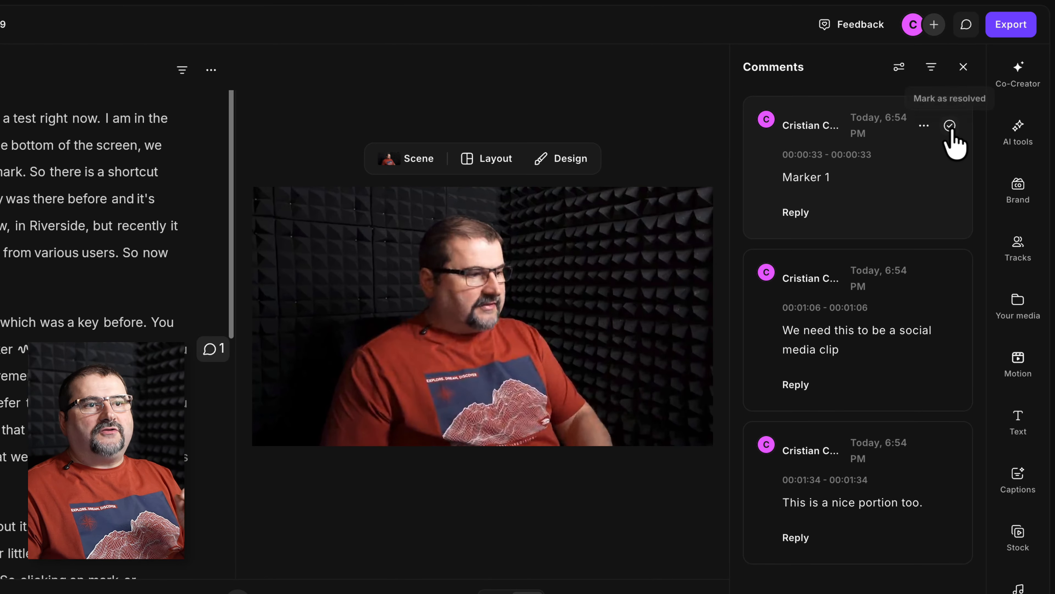
click(950, 125)
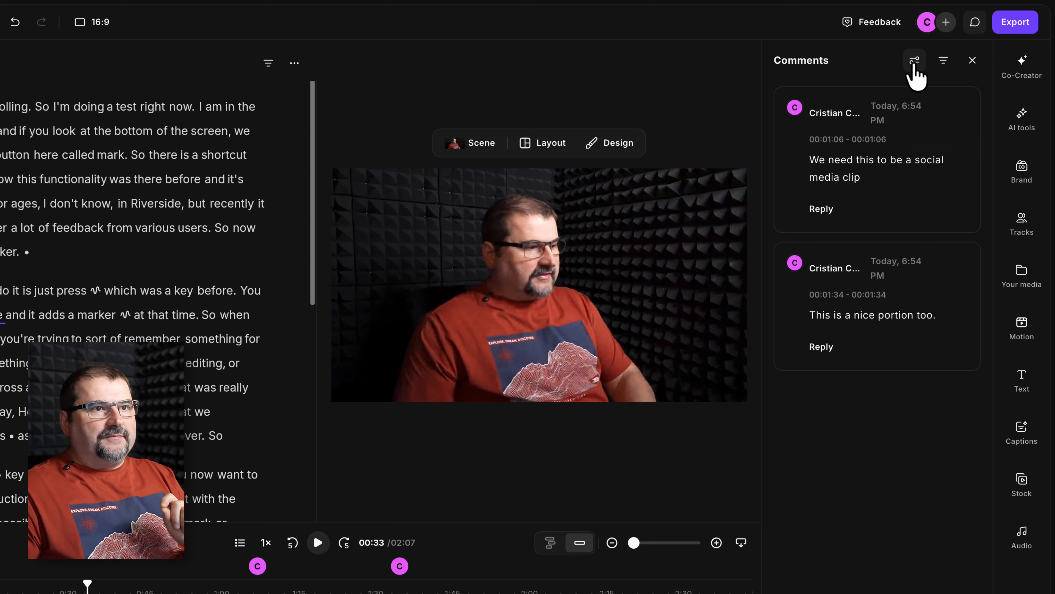
Step: Switch the display of comments off and back on for both the timeline and the transcript
click(915, 61)
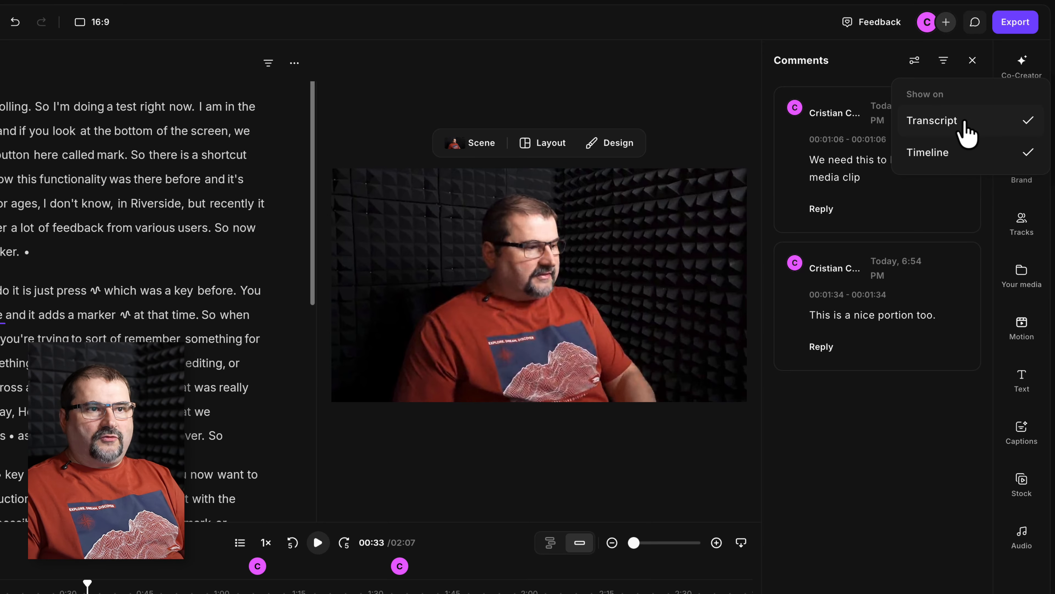
click(963, 158)
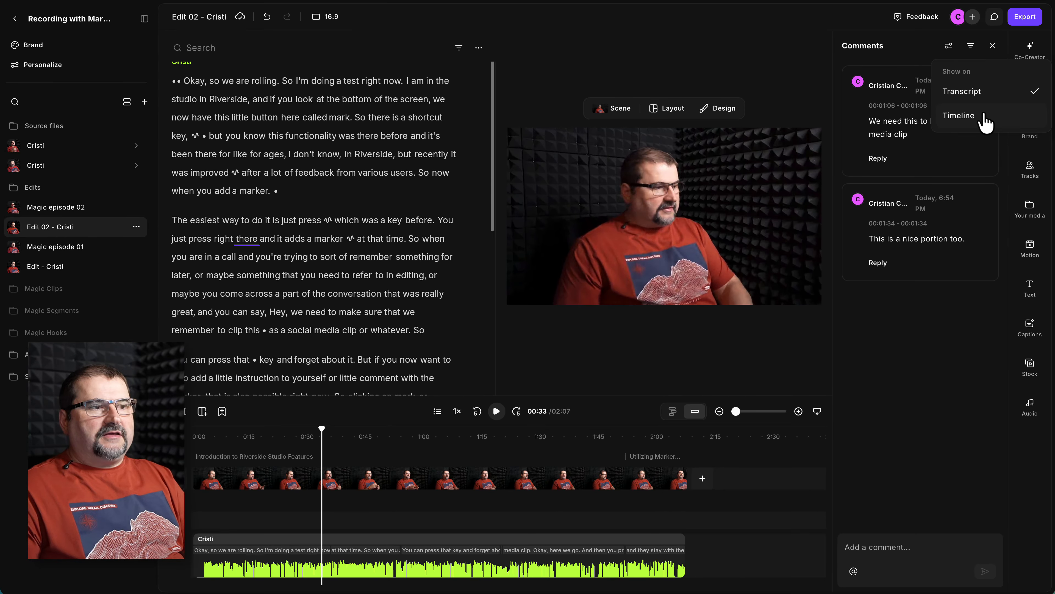
click(984, 116)
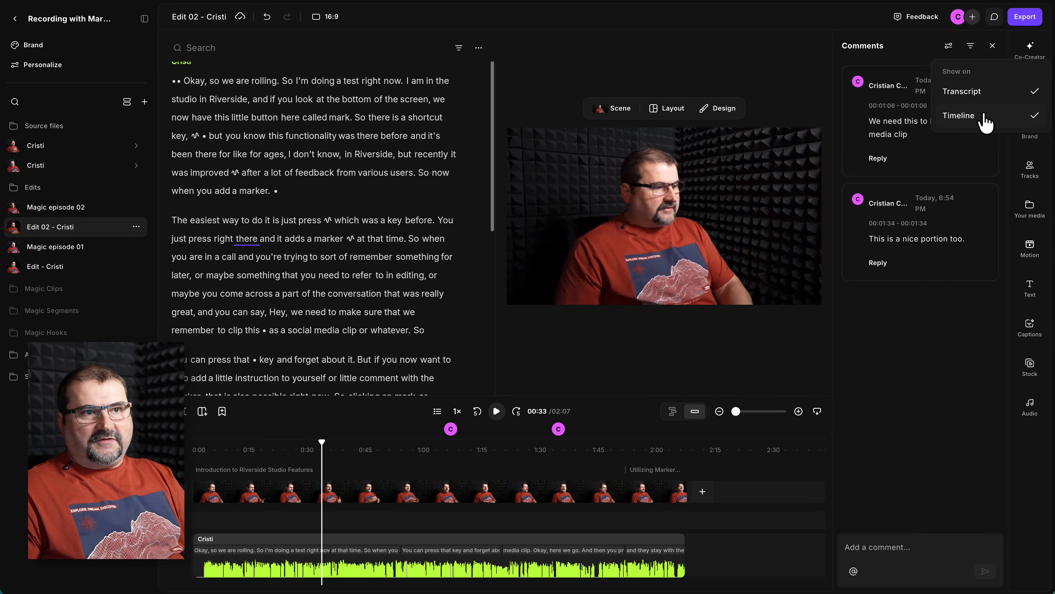
click(985, 97)
click(986, 96)
click(986, 97)
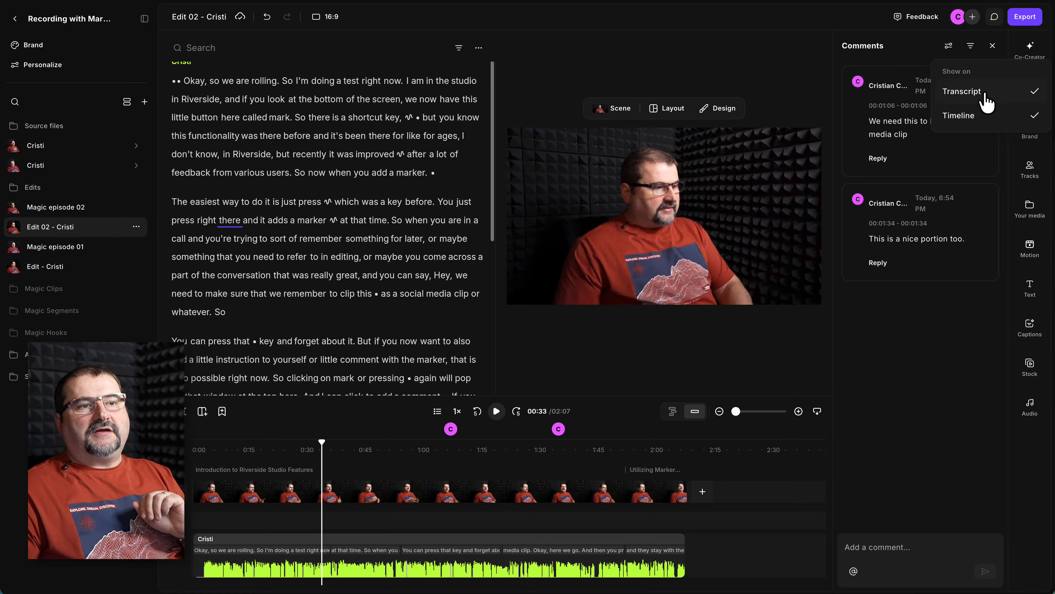
click(942, 325)
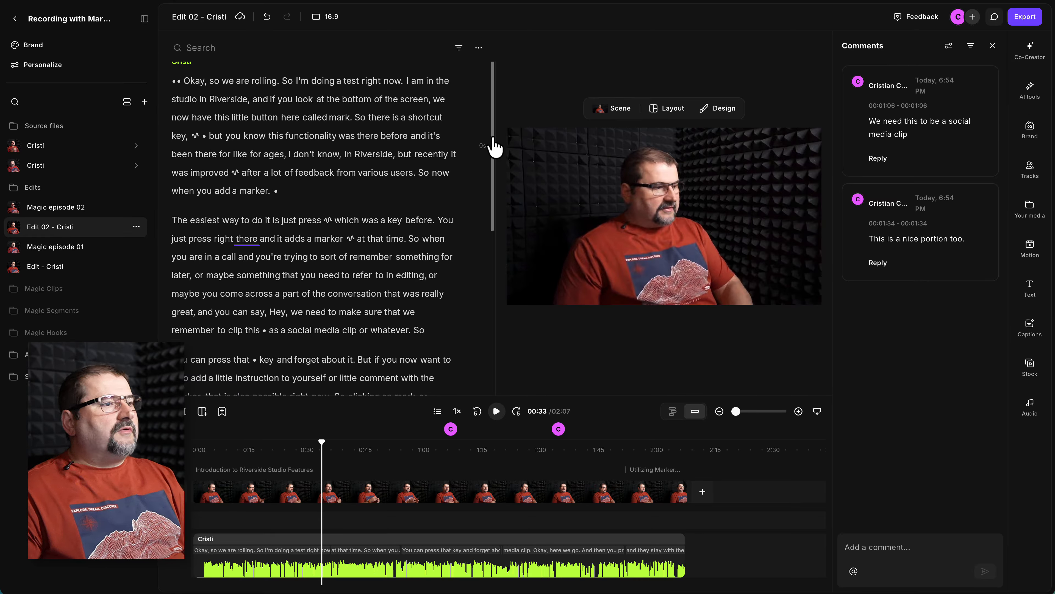
Step: Open the comment marker at 01:34 from the transcript and examine the chapter headings throughout the transcript
drag(493, 153, 493, 264)
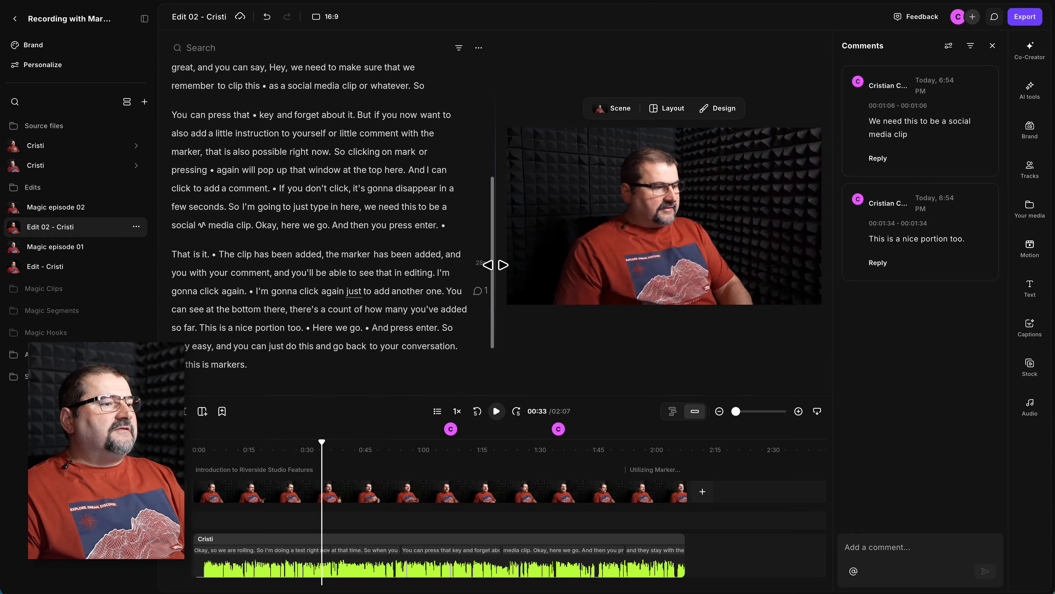
click(480, 291)
scroll(482, 298, down, 2)
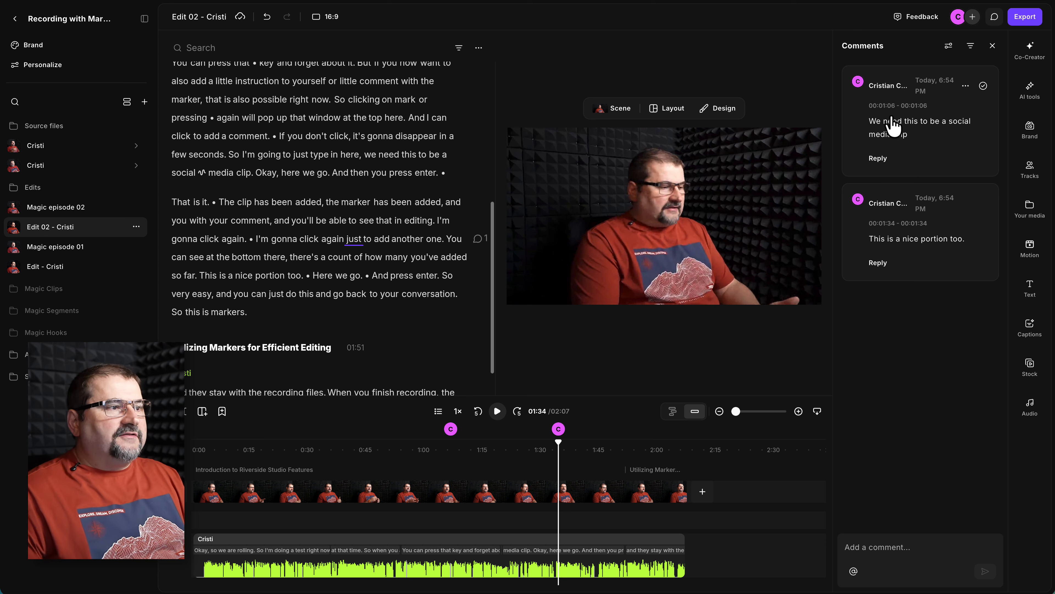
scroll(407, 195, down, 3)
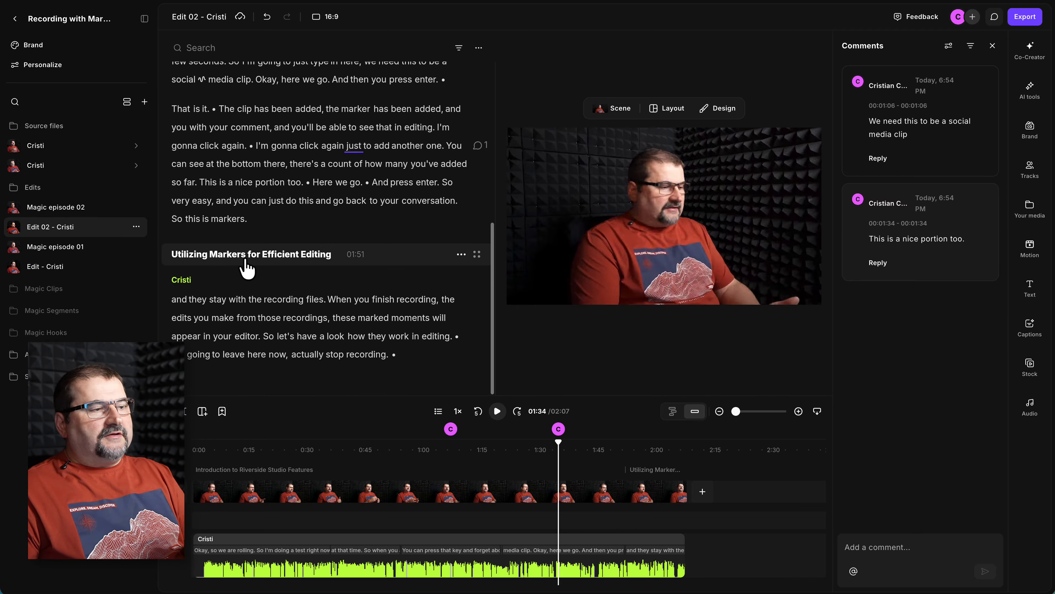
scroll(249, 266, up, 10)
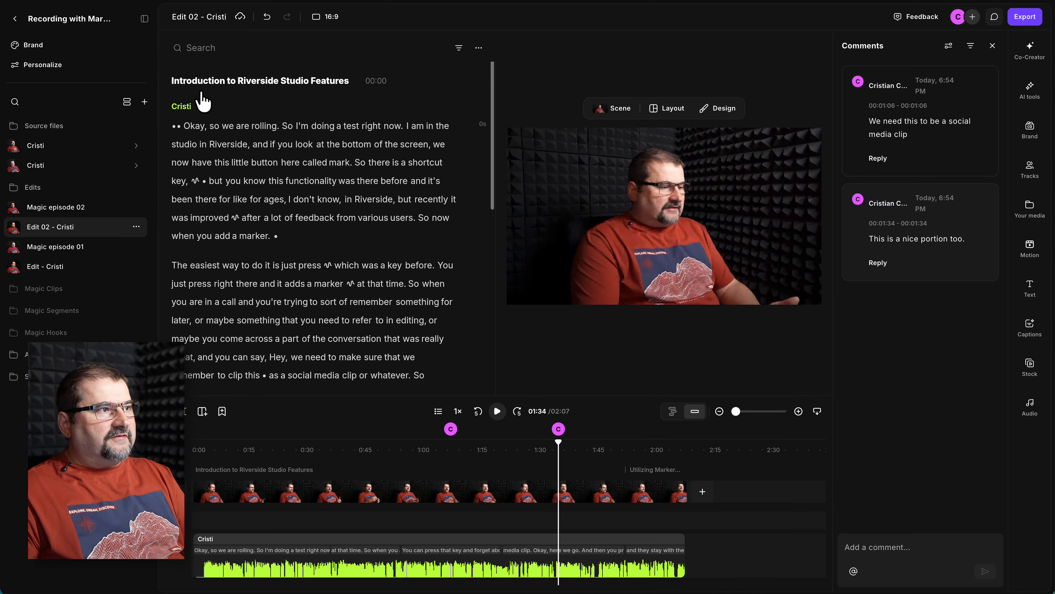
scroll(250, 188, down, 12)
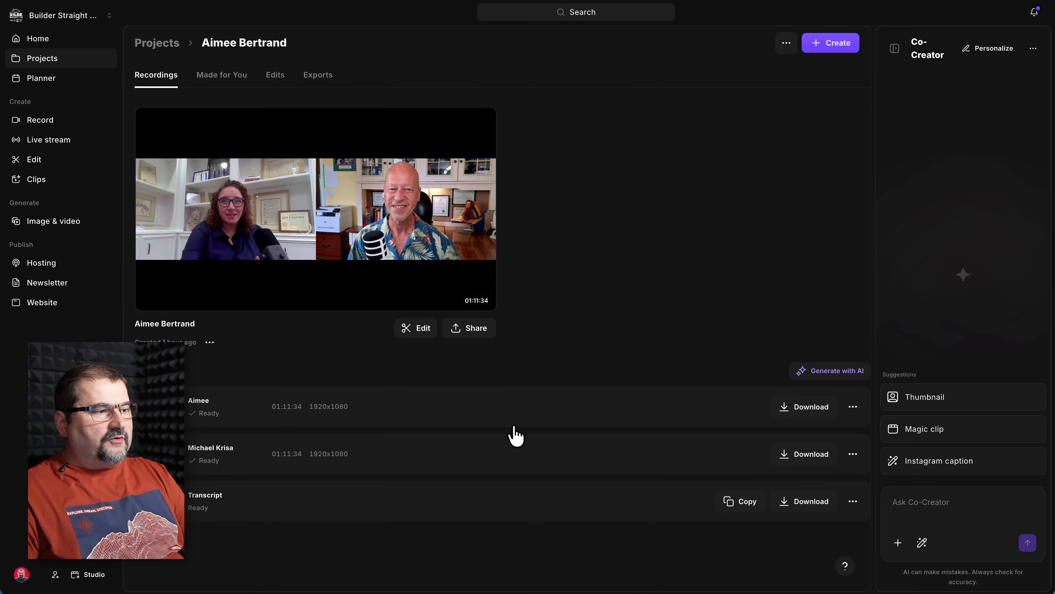
Step: Start an edit from scratch in the two-person interview project, which has no edits listed
click(276, 79)
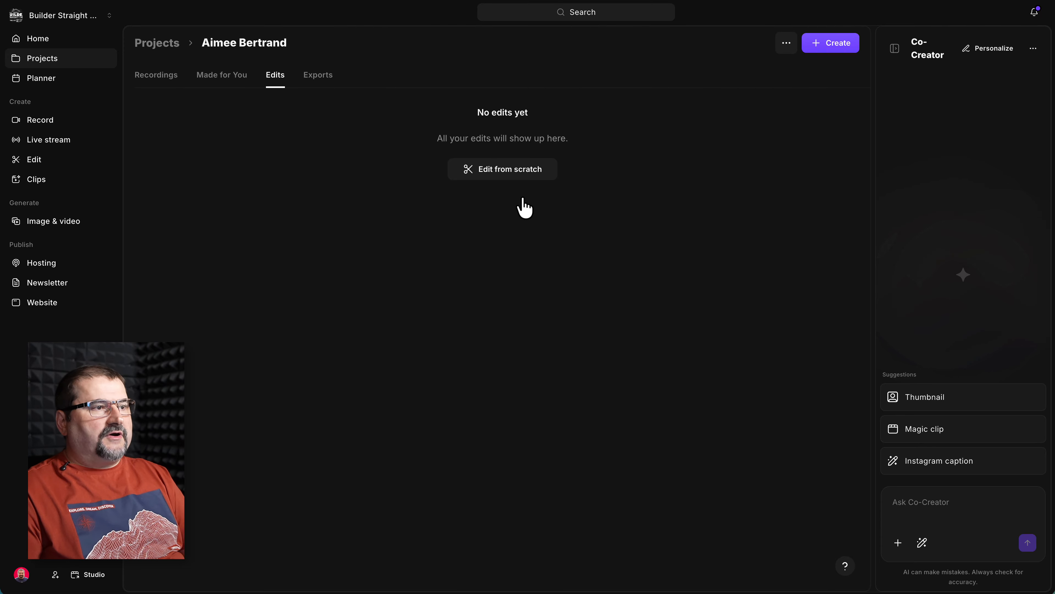
click(503, 180)
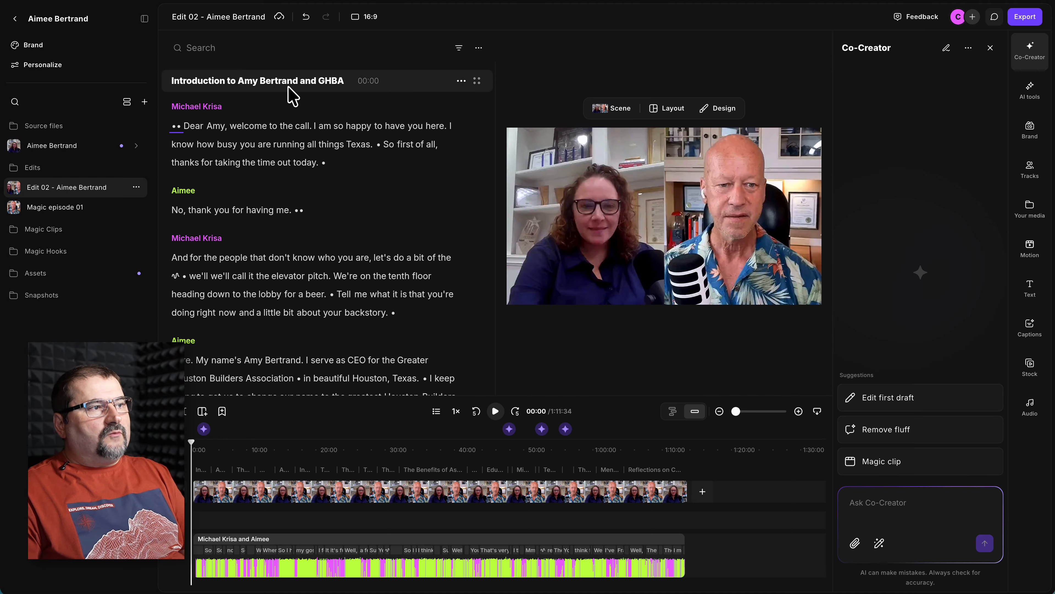
Step: Look through the interview transcript's chapter headings and open the list of chapters for navigation
scroll(375, 201, down, 10)
scroll(379, 200, down, 15)
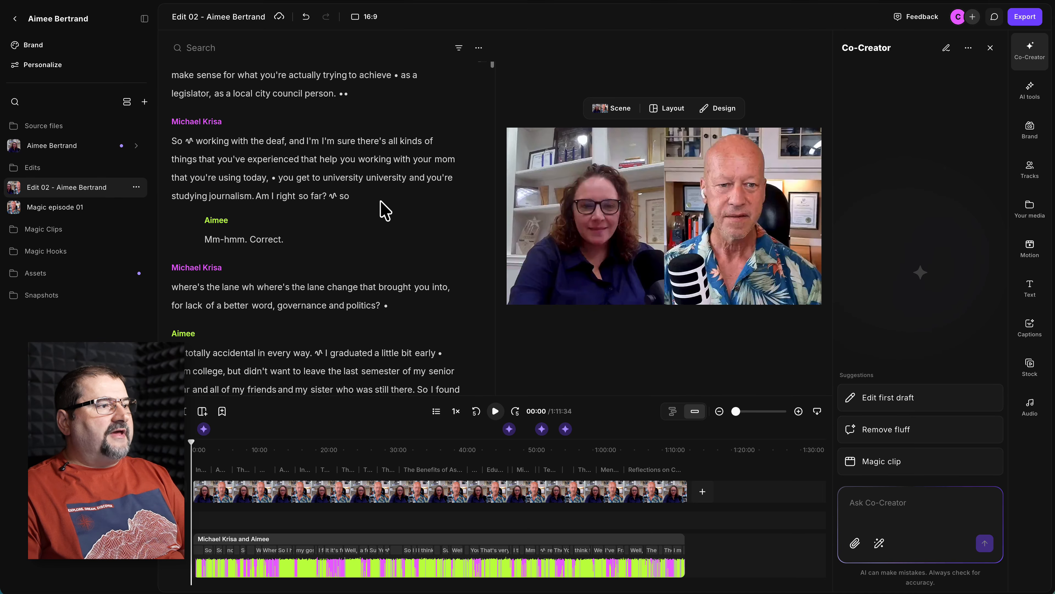
scroll(380, 201, up, 5)
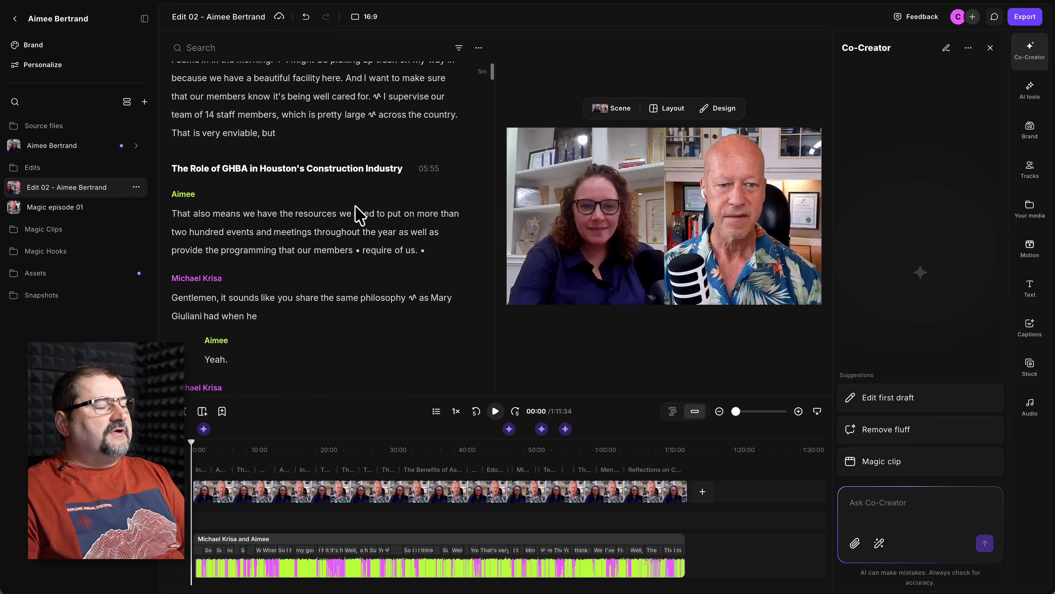
scroll(325, 209, down, 6)
scroll(339, 220, down, 15)
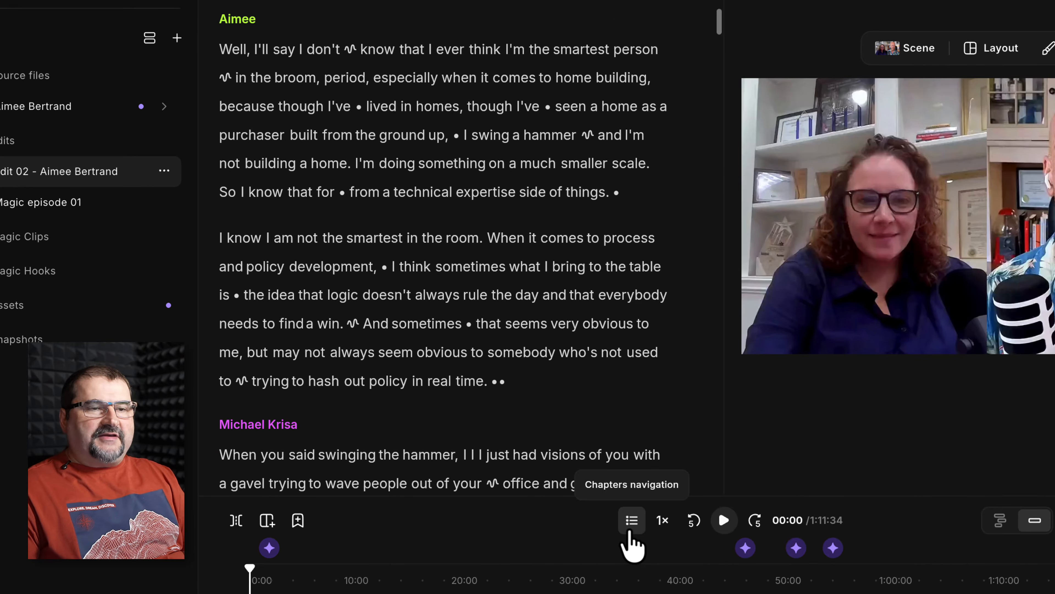
click(632, 520)
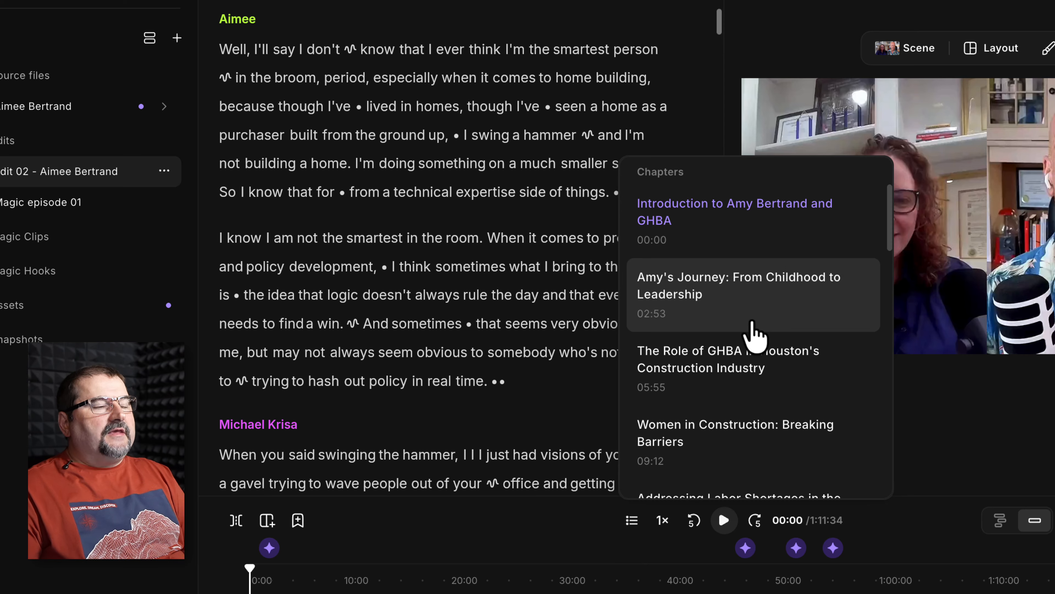
Step: Look through the list of chapters and jump to "The Uniqueness of Builders" at 39:51
scroll(758, 337, down, 10)
scroll(804, 361, down, 15)
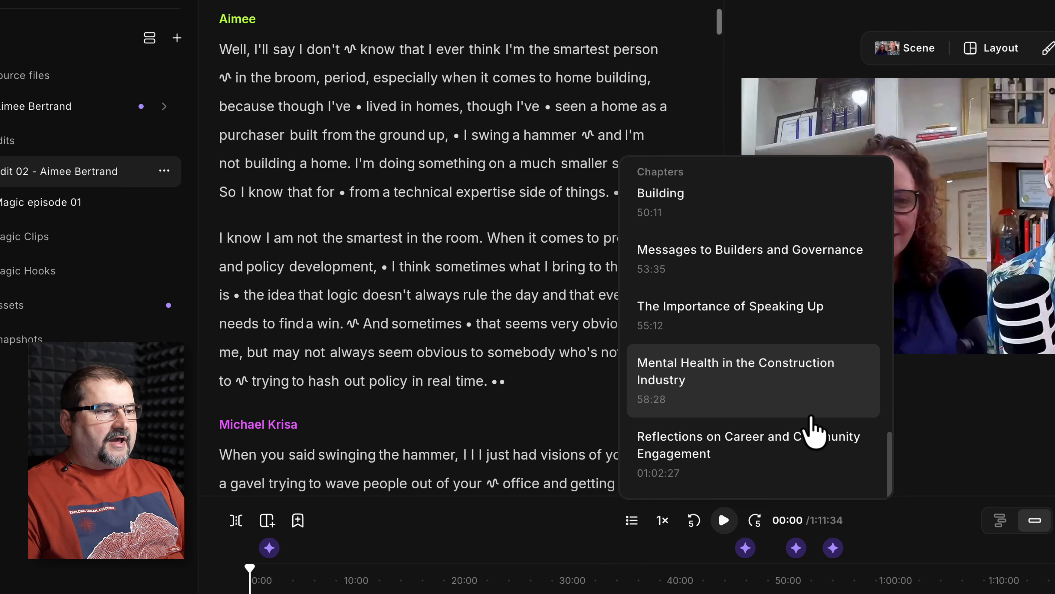
scroll(785, 457, up, 5)
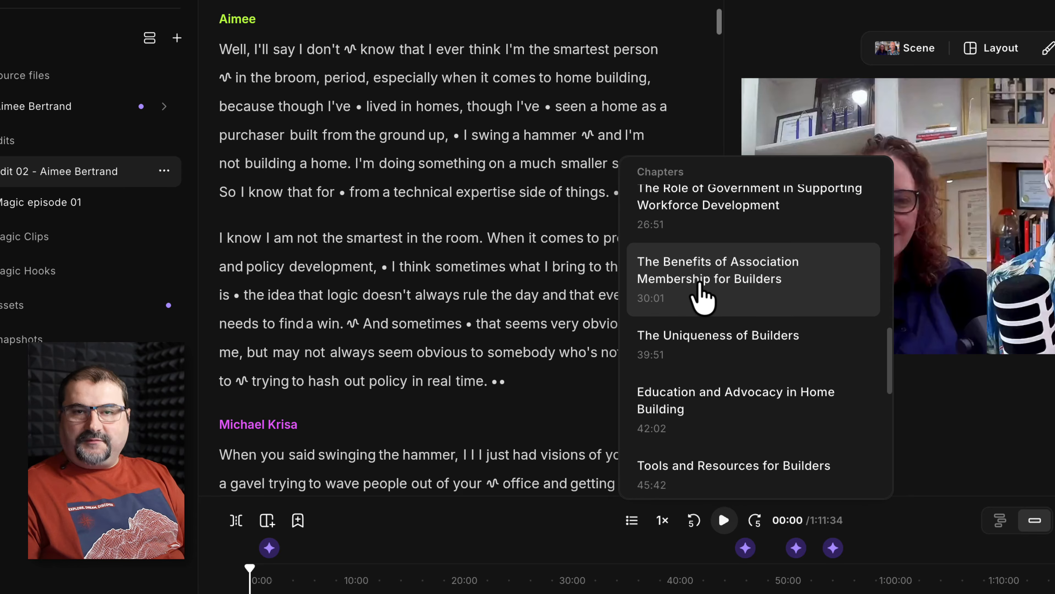
click(710, 350)
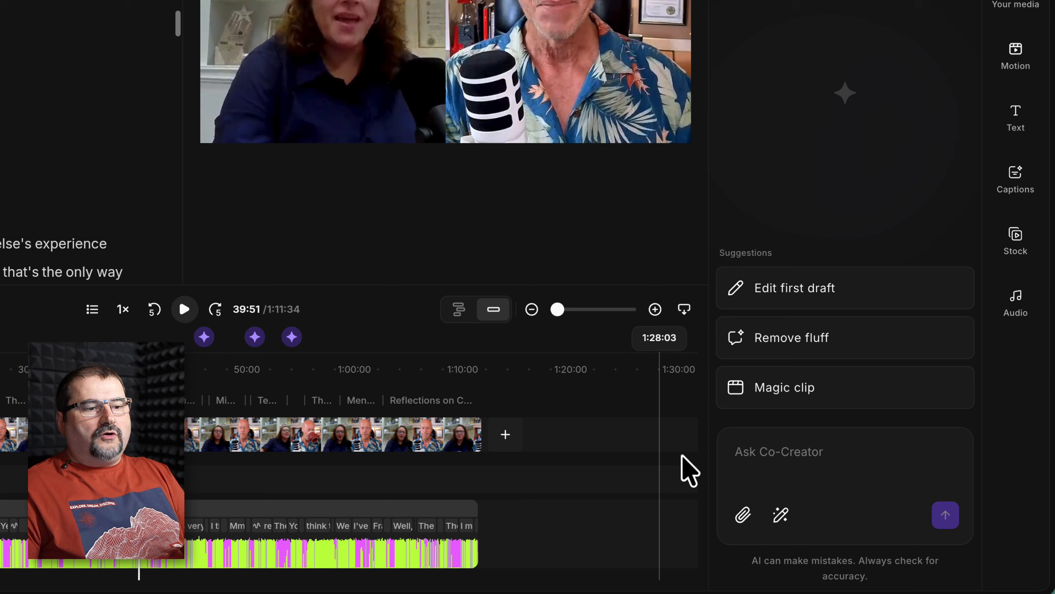
click(925, 529)
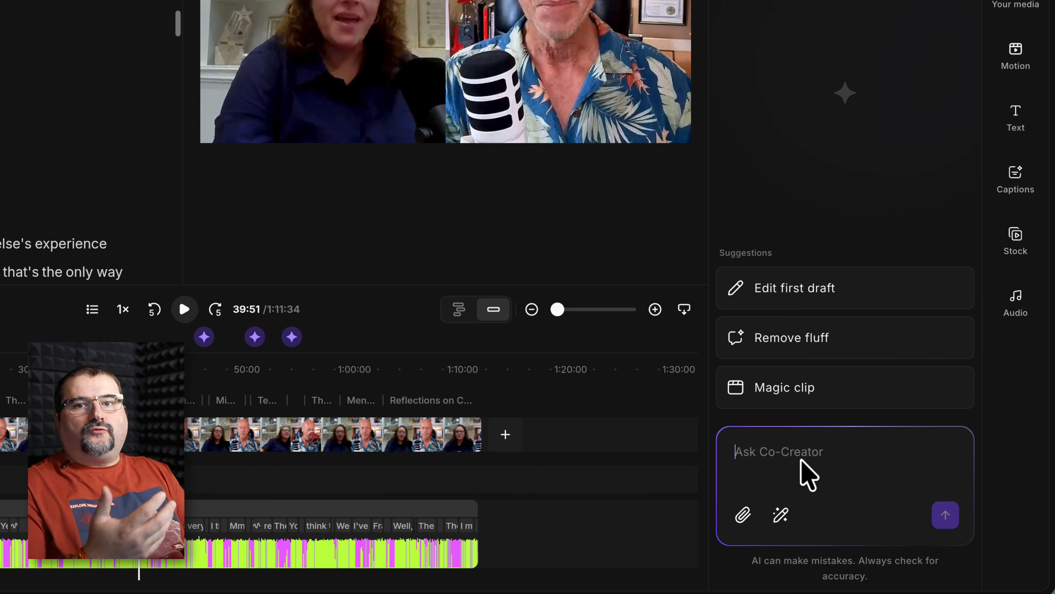
click(808, 473)
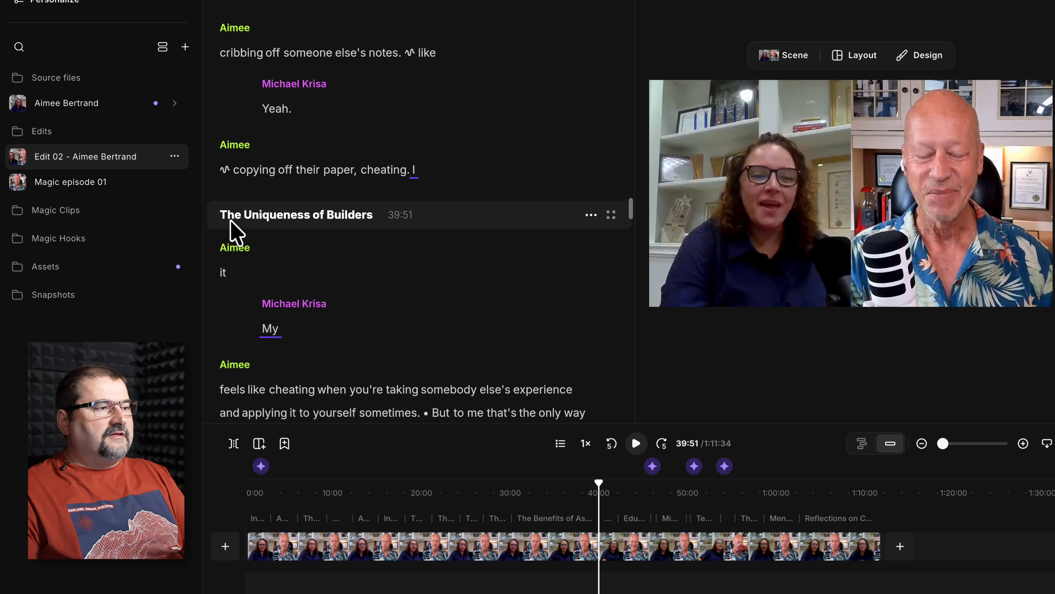
Step: Rename the chapter heading "The Uniqueness of Builders" in the transcript to "Uniqueness of Builders"
click(591, 215)
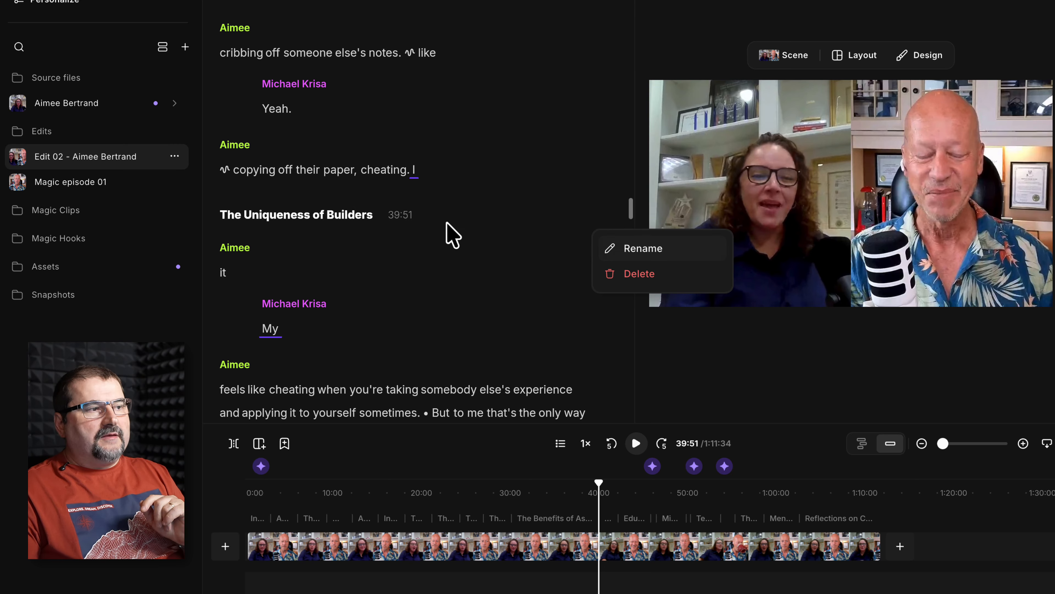
double_click(281, 218)
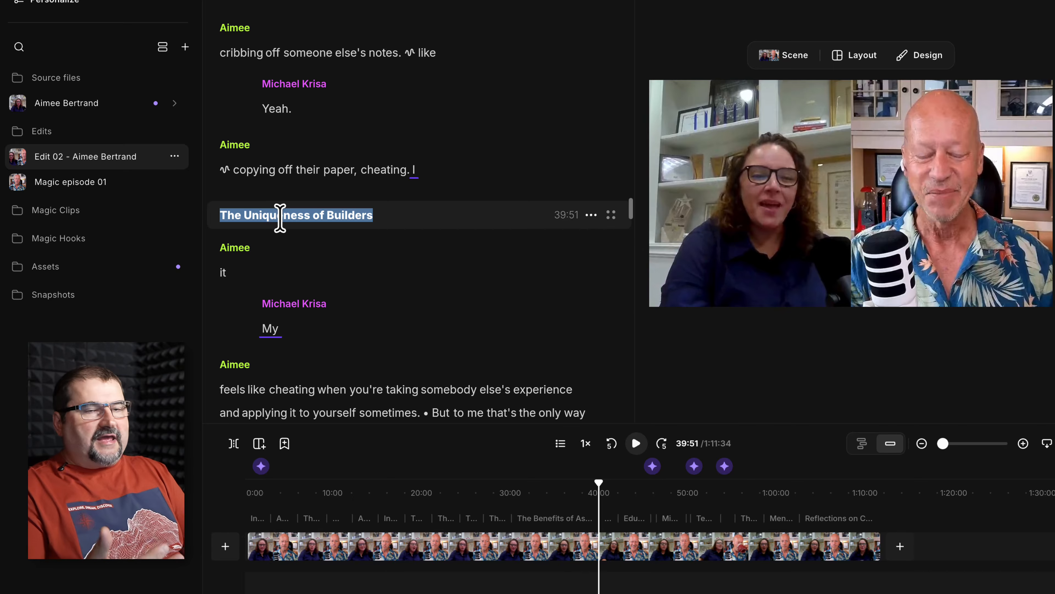
key(Home)
key(Delete)
key(Delete)
key(Delete)
key(Delete)
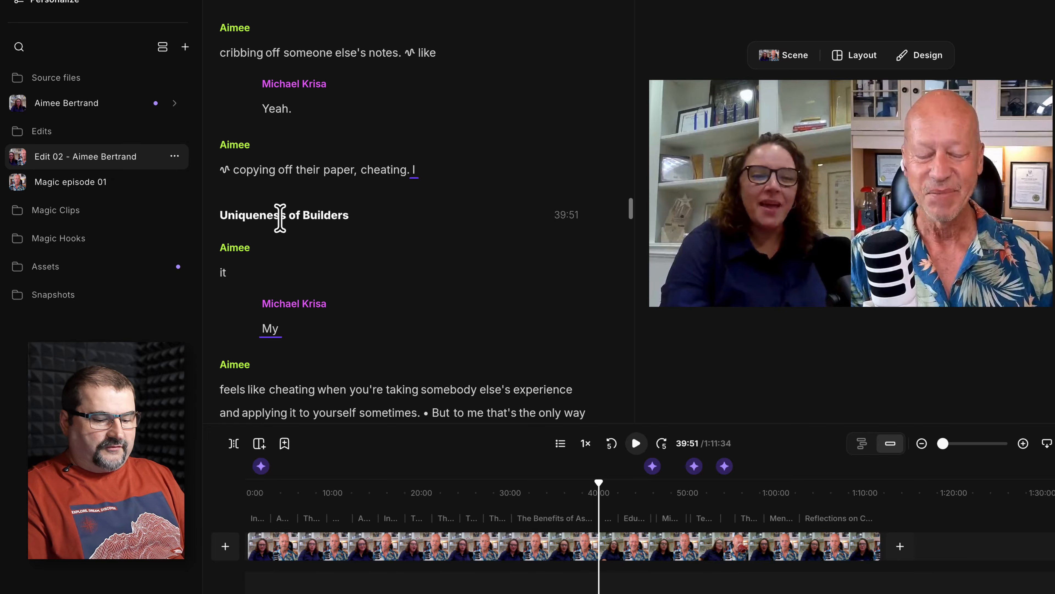
key(Return)
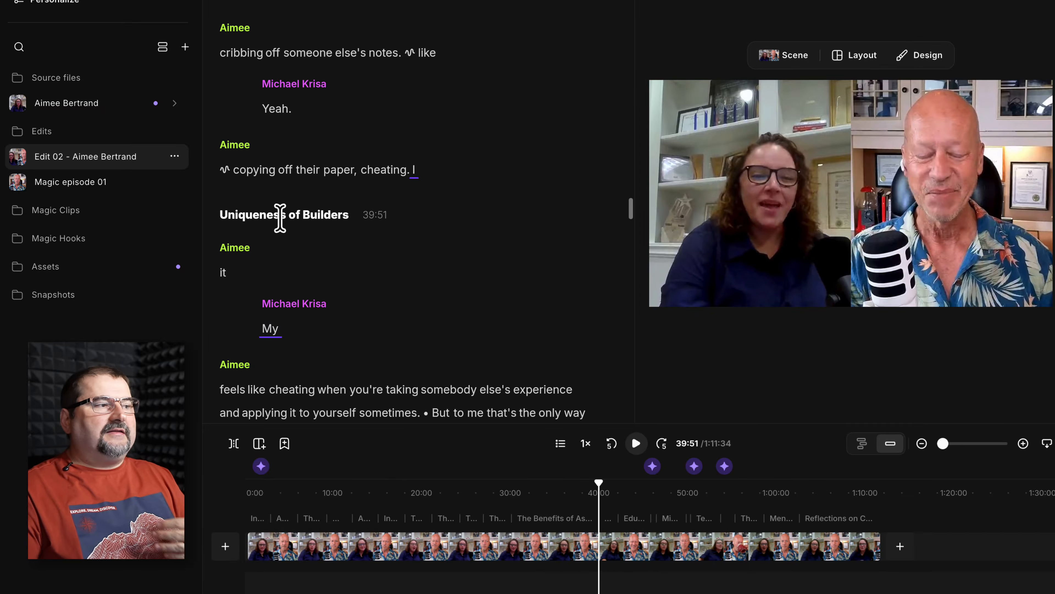
Step: Move the "Uniqueness of Builders" chapter heading down in the transcript, directly above the paragraph starting "feels like cheating"
double_click(310, 216)
click(355, 269)
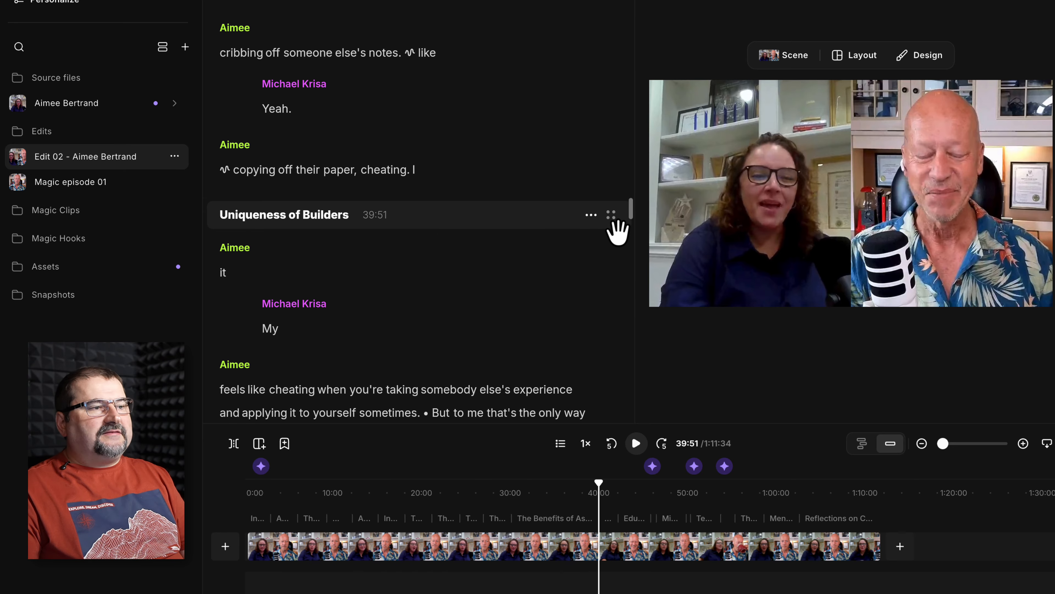
drag(616, 227, 622, 328)
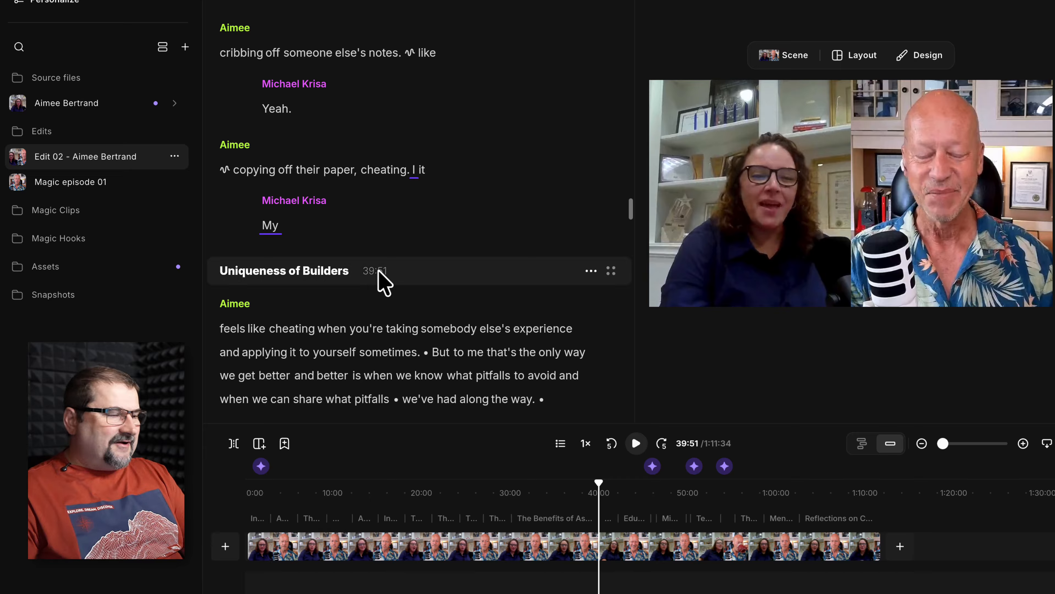
Step: Delete the "Uniqueness of Builders" chapter and add a new chapter with the same name above the paragraph starting "feels like cheating"
click(590, 273)
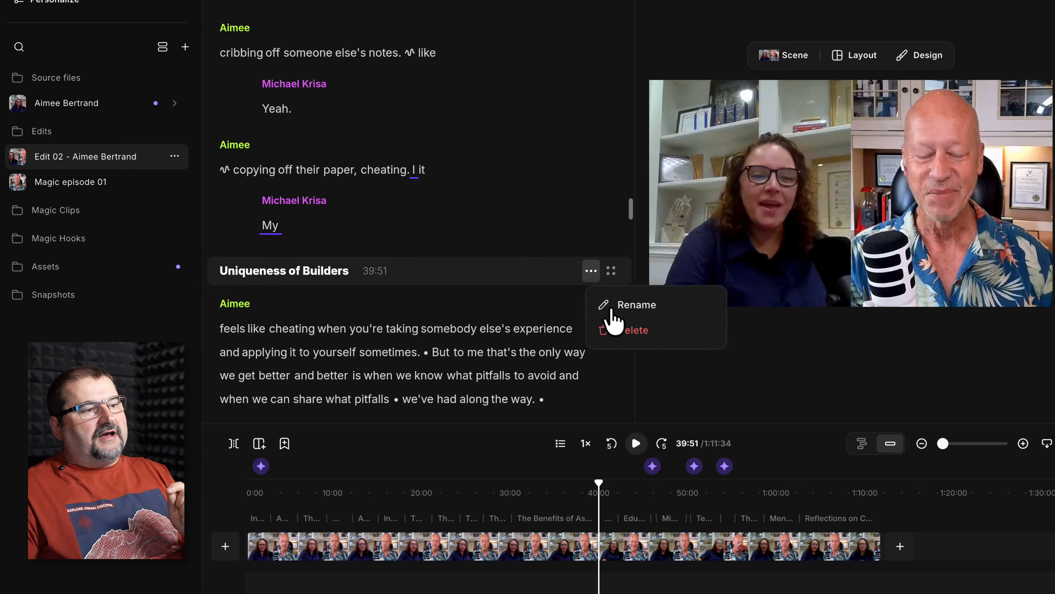
click(620, 333)
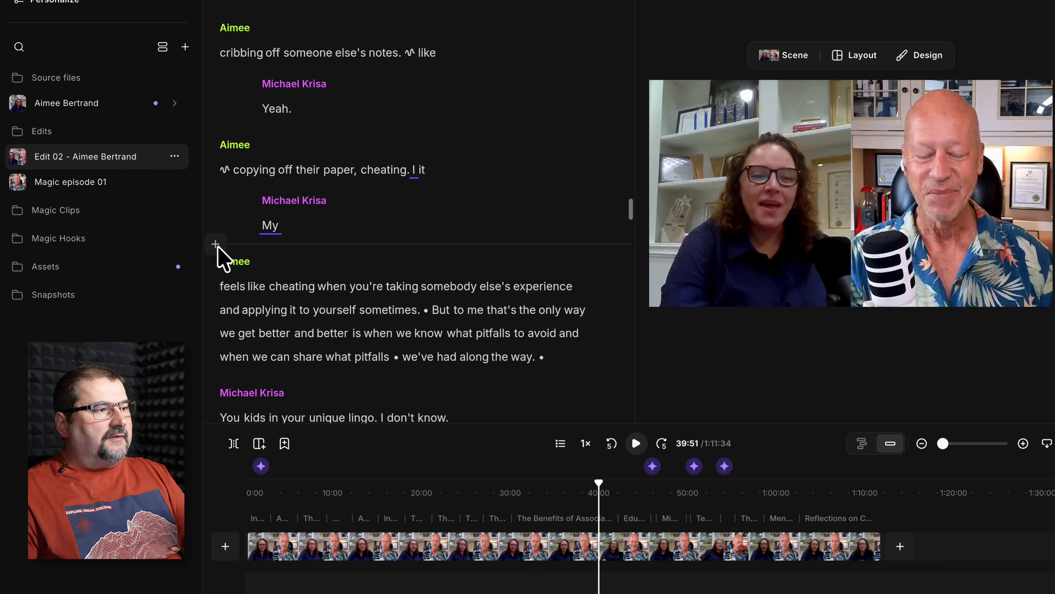
click(216, 245)
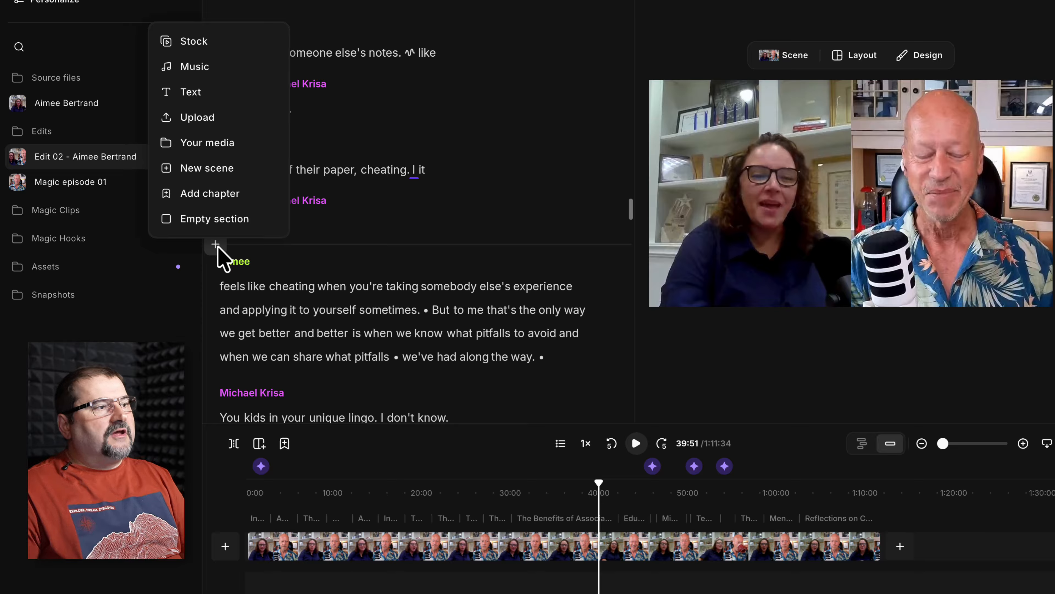
click(207, 202)
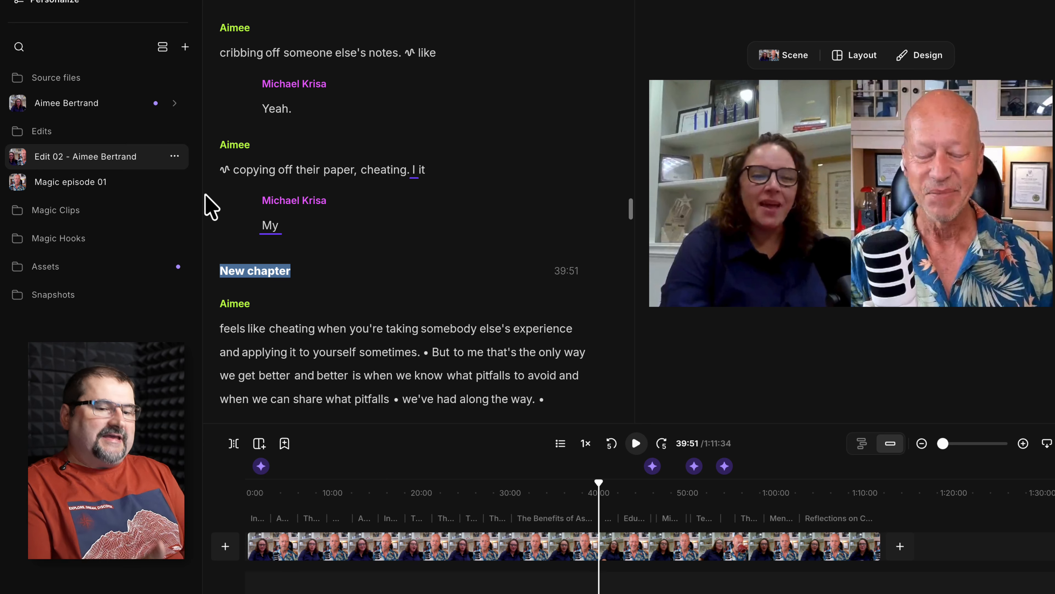
text(Uni)
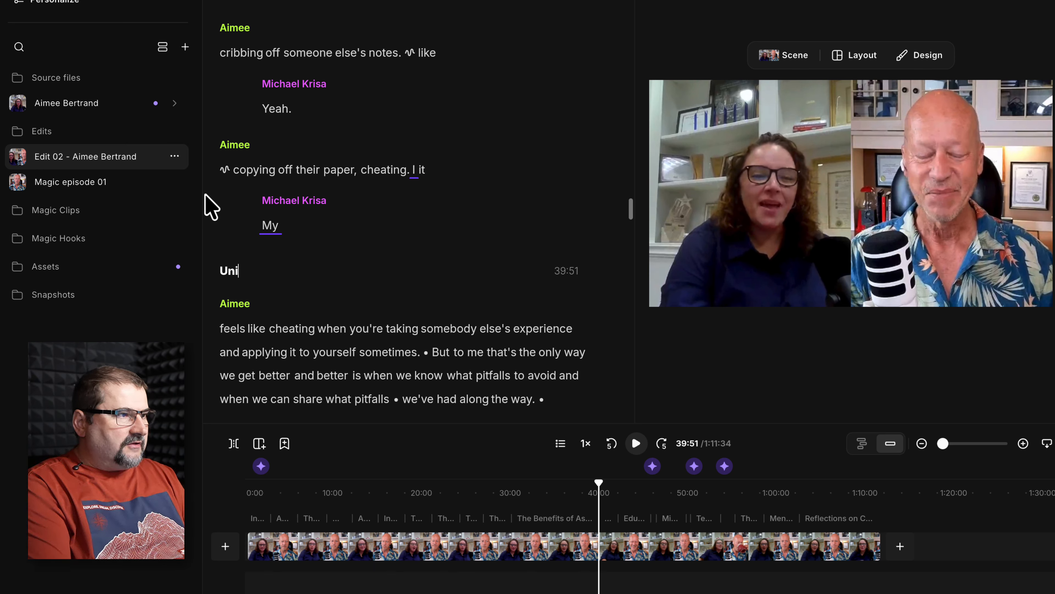
text(queness of Builders)
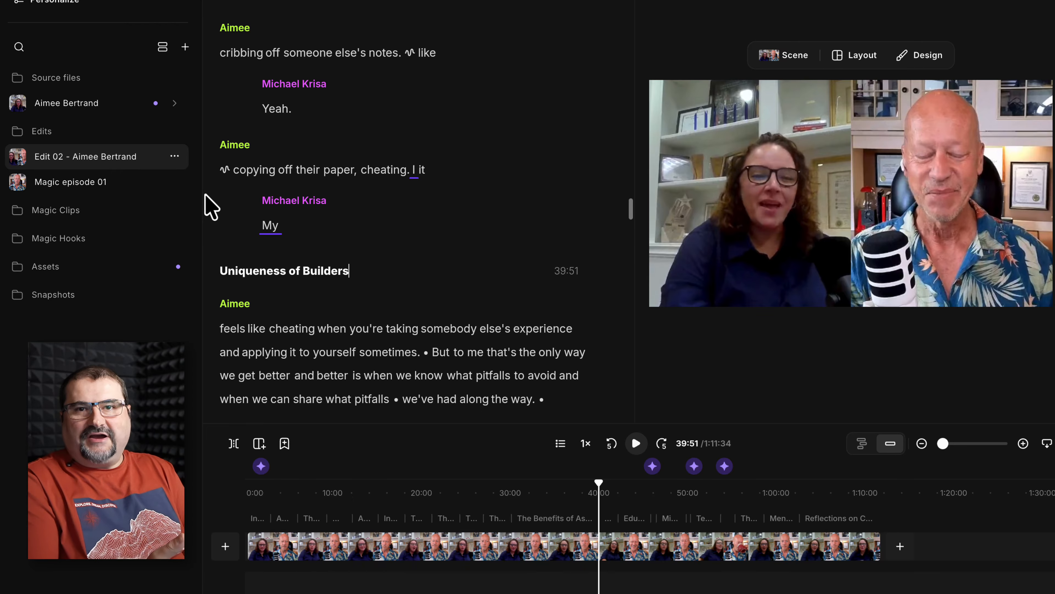
key(Return)
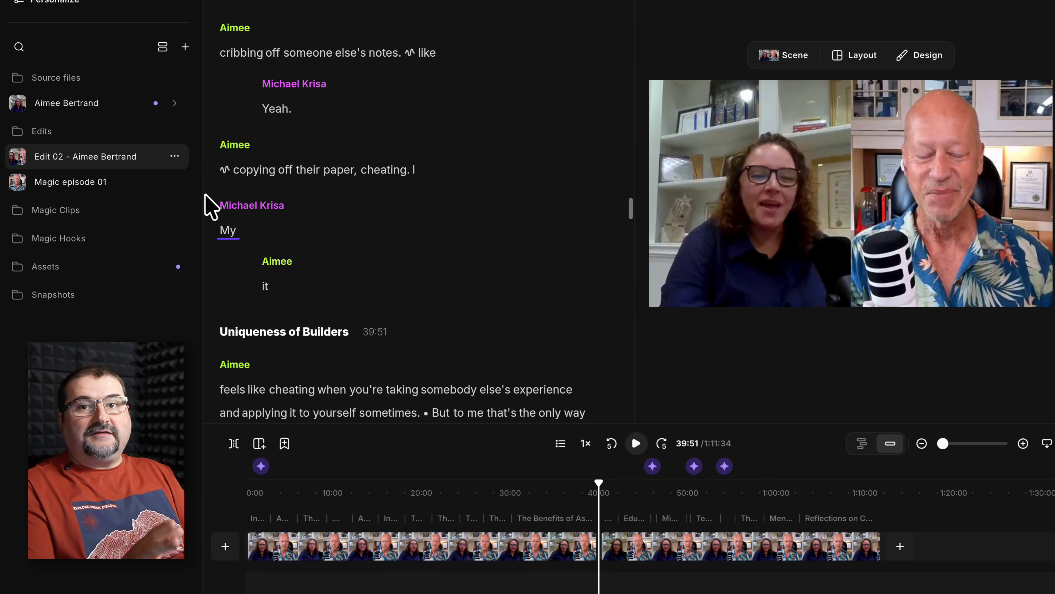
Step: Examine the chapter labels on the enlarged timeline from "The Benefits of Association Membership for Builders" to the chapters following "Uniqueness of Builders"
scroll(379, 207, up, 8)
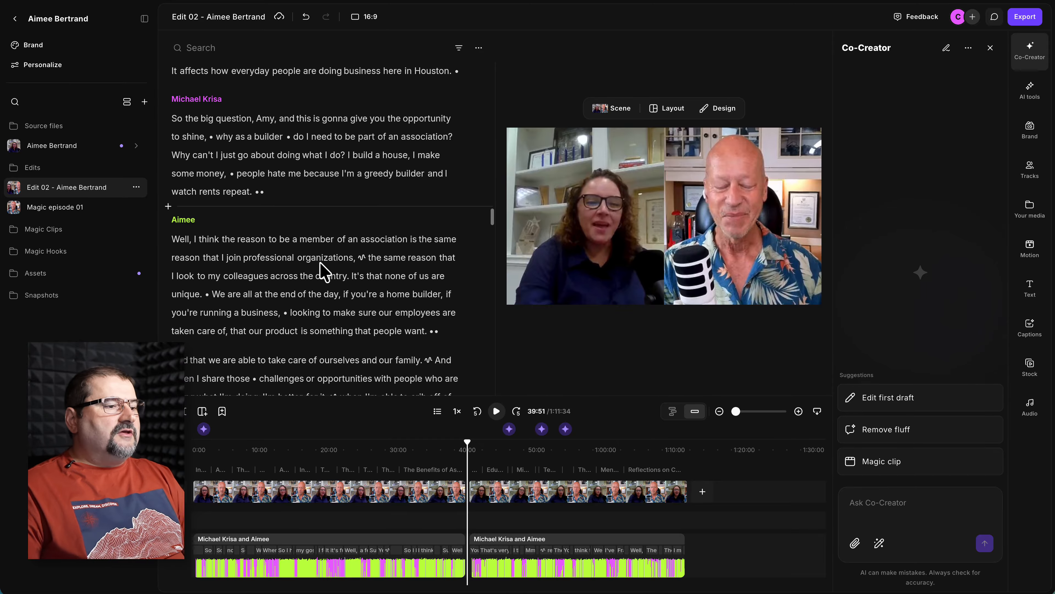
scroll(444, 525, up, 2)
scroll(441, 518, up, 3)
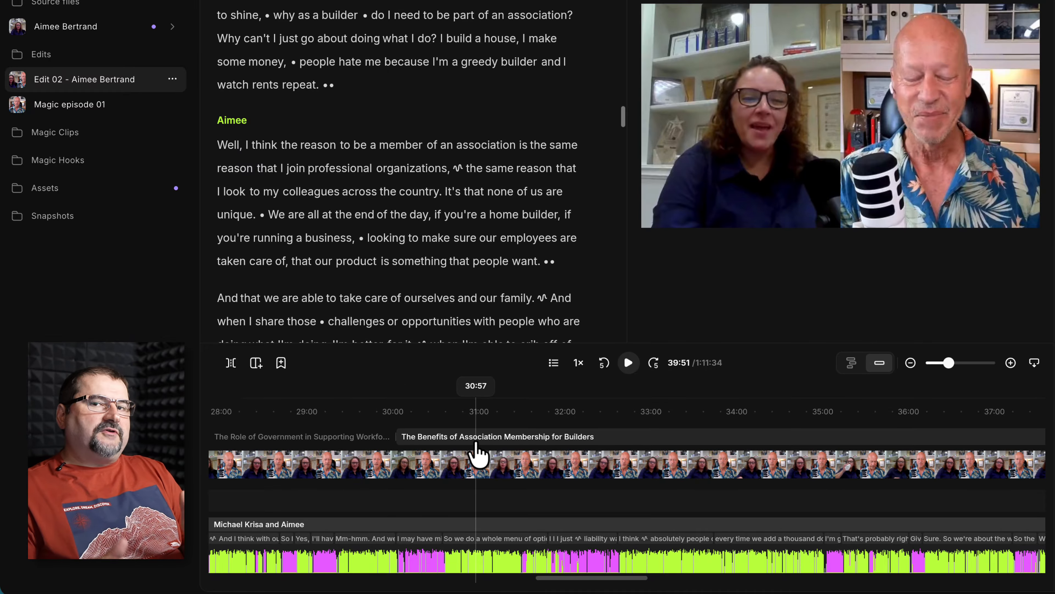
scroll(478, 447, right, 10)
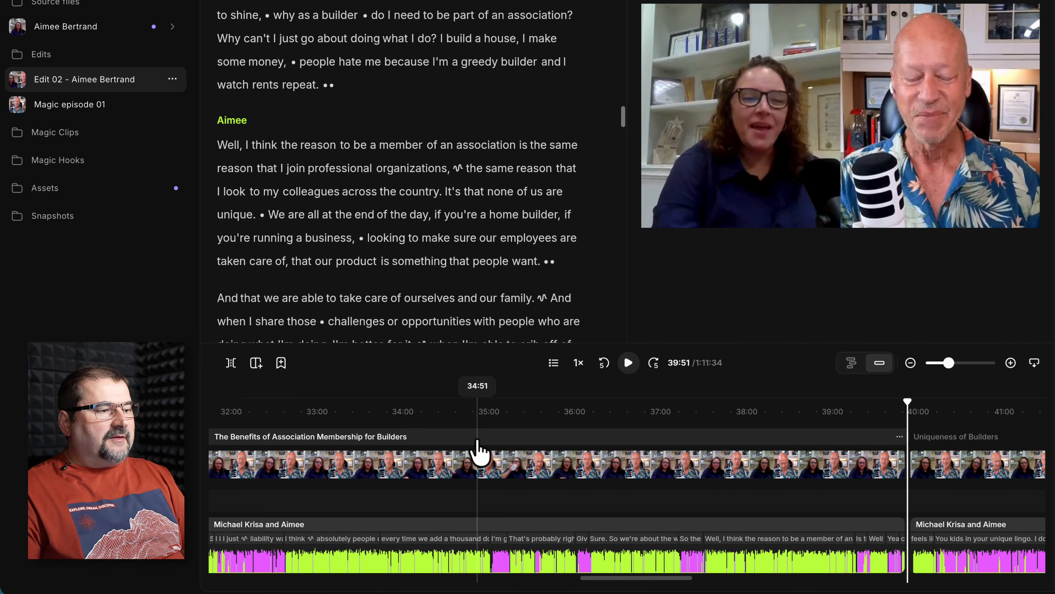
scroll(478, 440, left, 2)
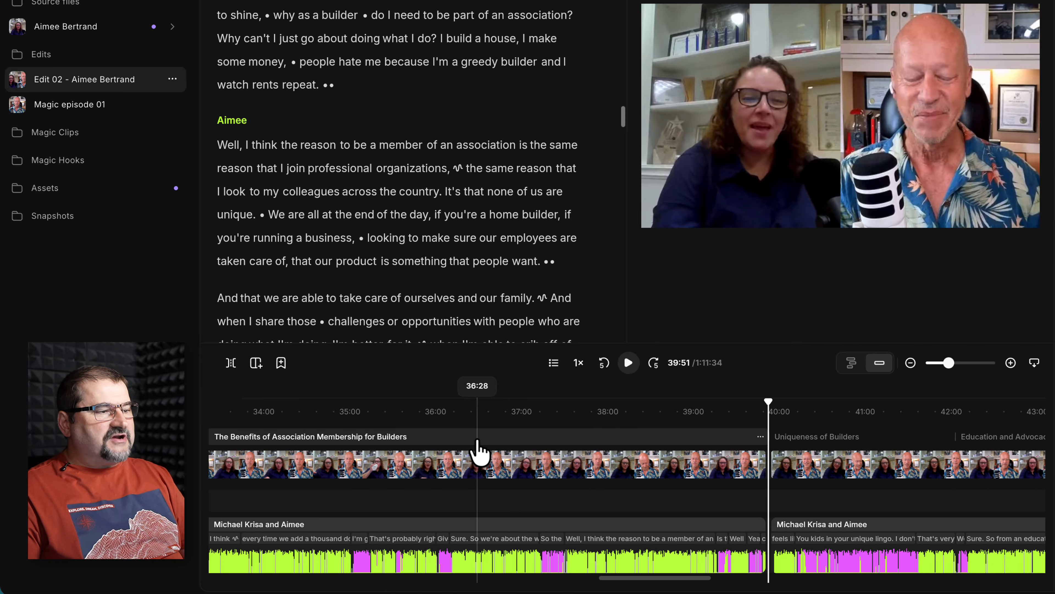
scroll(478, 440, right, 2)
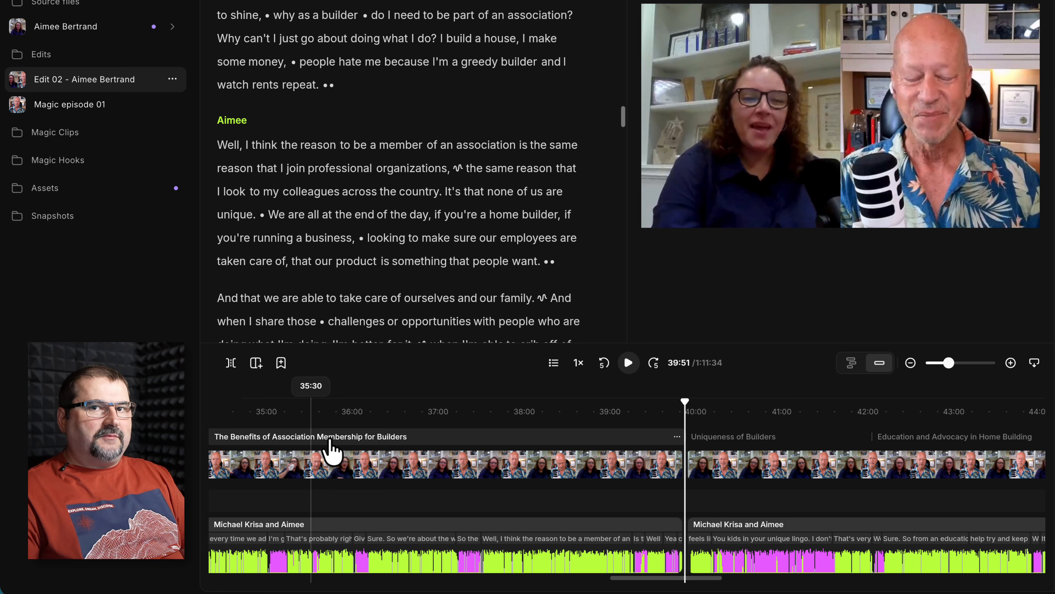
scroll(319, 449, right, 2)
scroll(320, 447, right, 8)
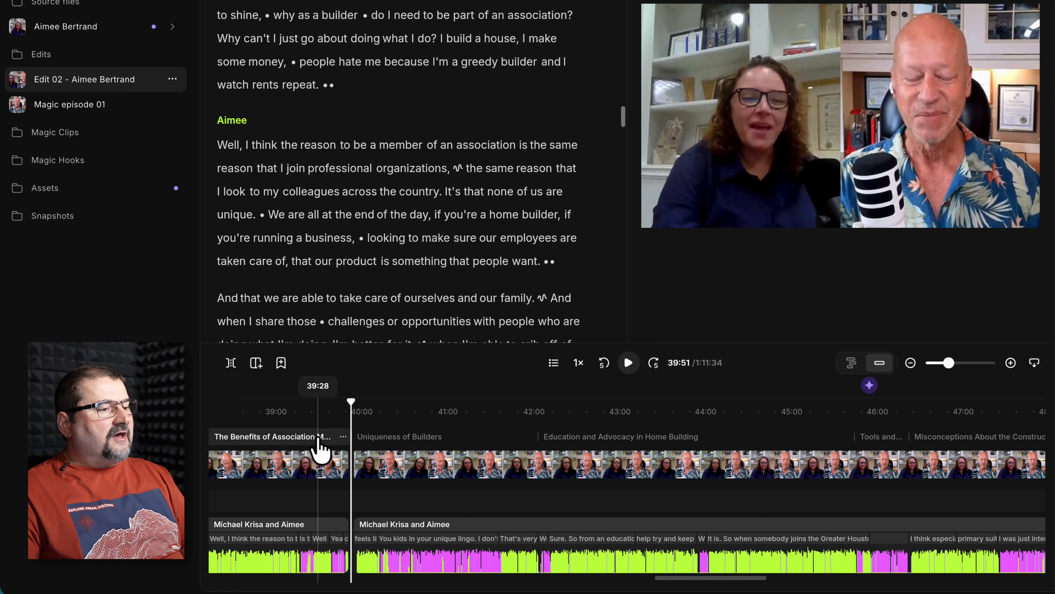
scroll(324, 449, right, 2)
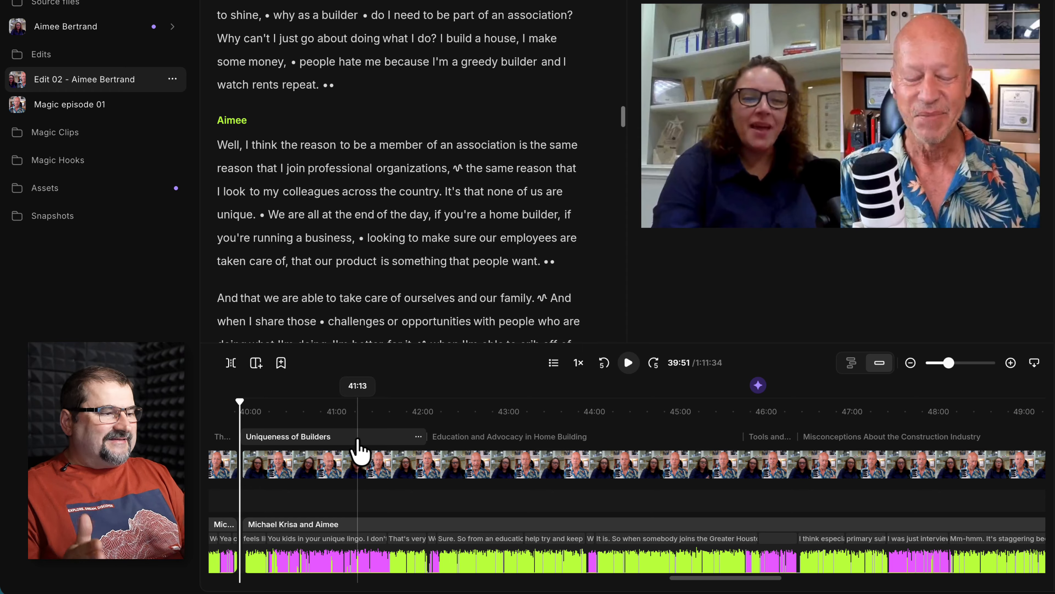
Step: Rename the "Uniqueness of Builders" chapter on the timeline to "The Uniqueness of Builders"
click(418, 436)
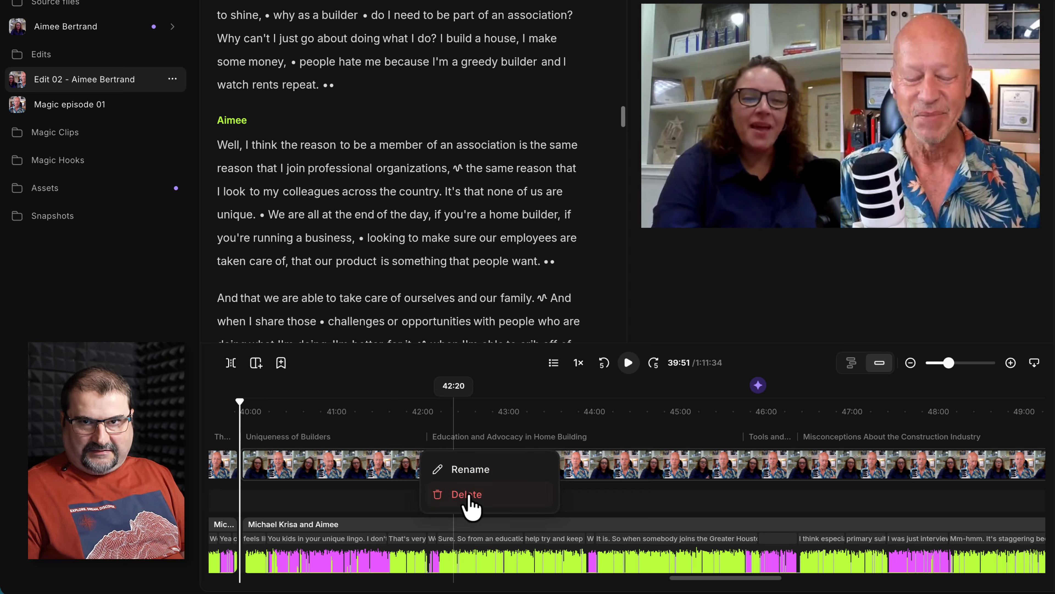
double_click(294, 436)
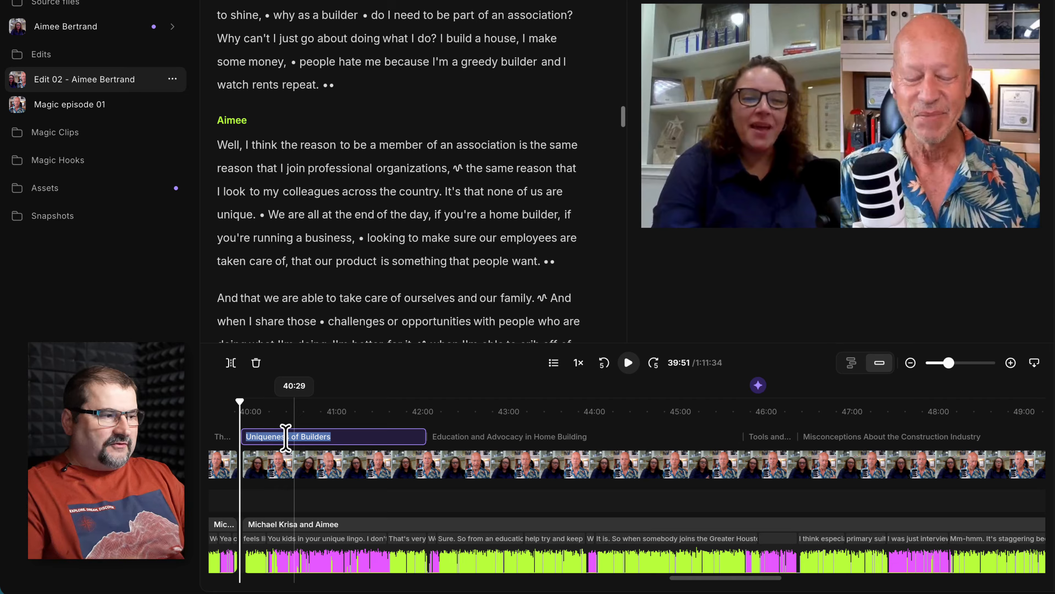
key(Home)
text(The)
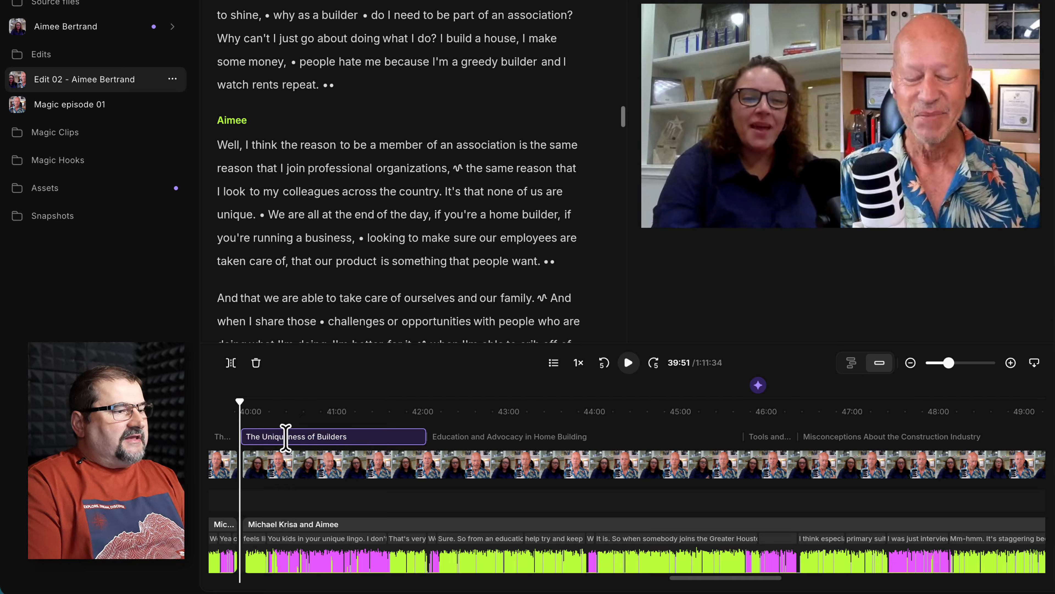
key(Return)
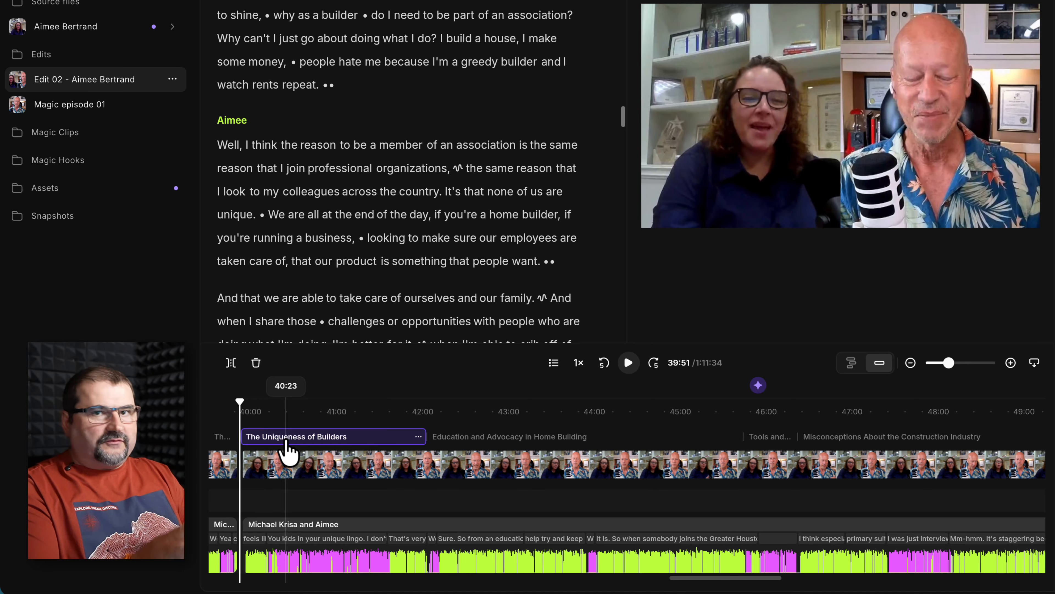
Step: Place the playhead at 40:31 inside "The Uniqueness of Builders" on the timeline and deselect the chapter
scroll(287, 445, up, 3)
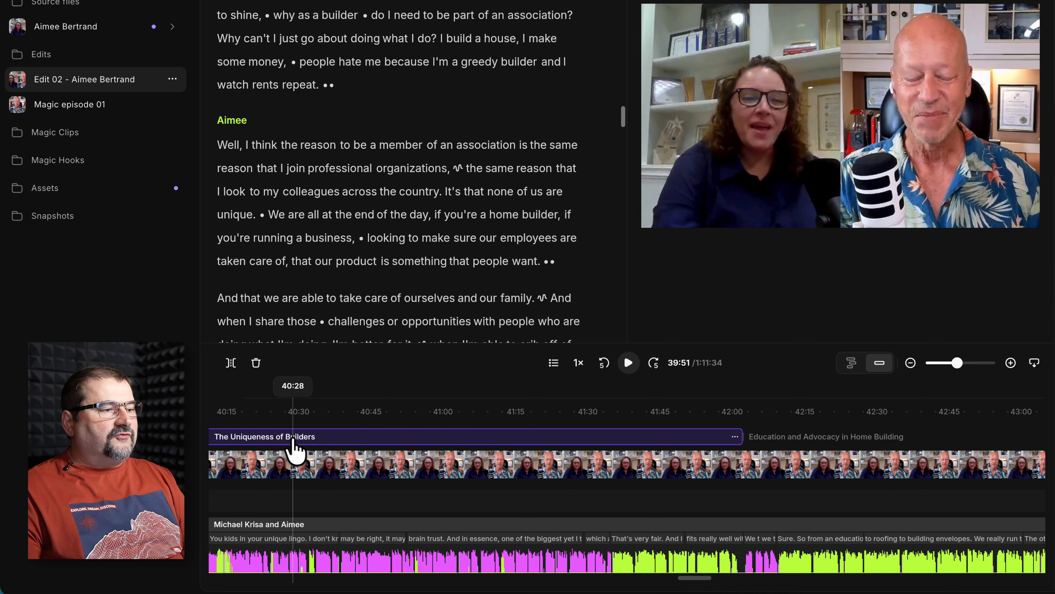
scroll(366, 447, left, 3)
scroll(561, 459, right, 4)
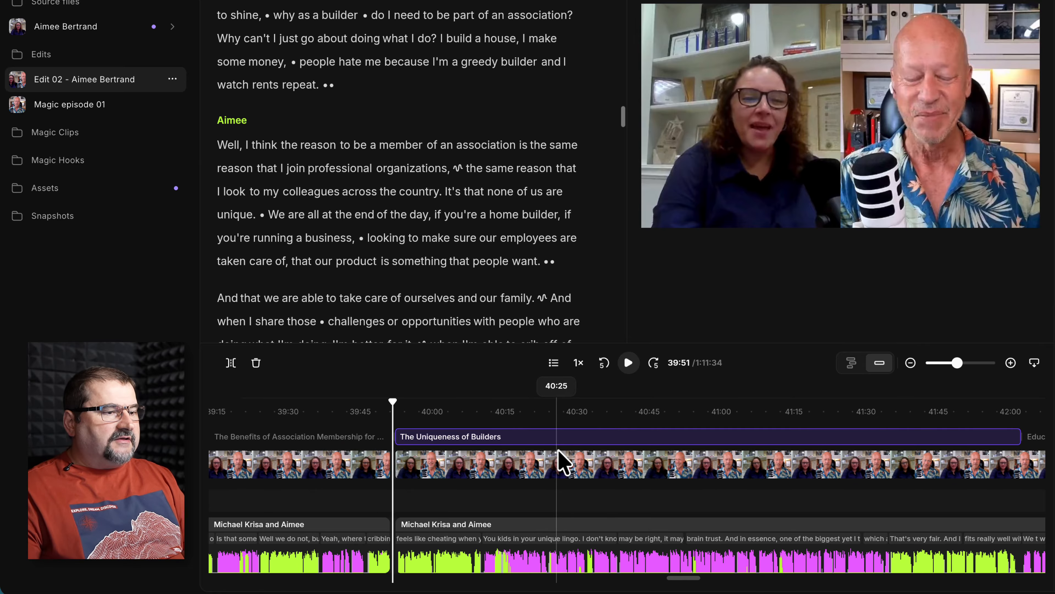
scroll(576, 463, up, 4)
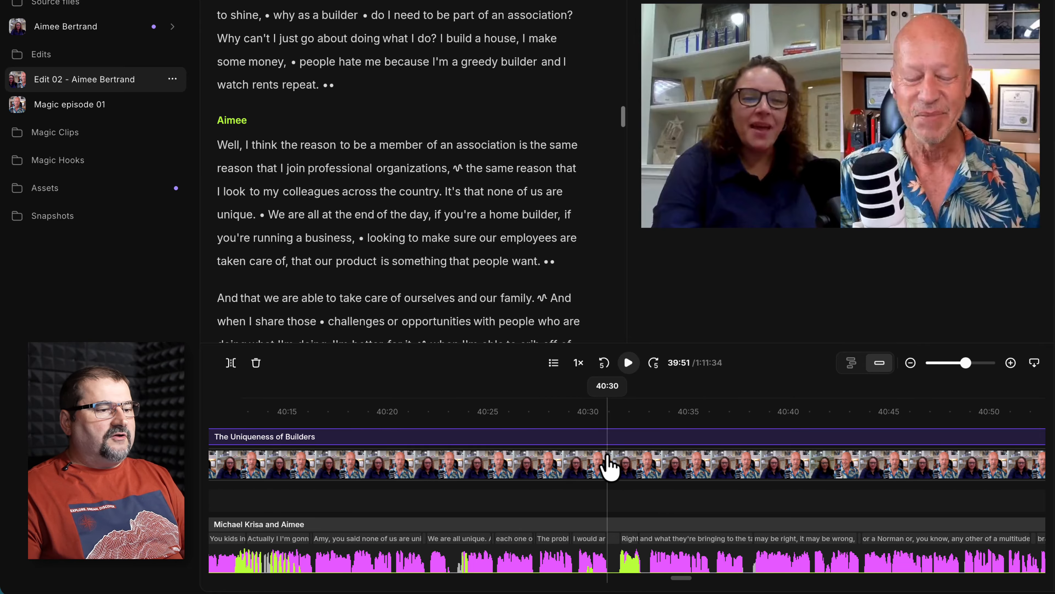
scroll(605, 466, up, 4)
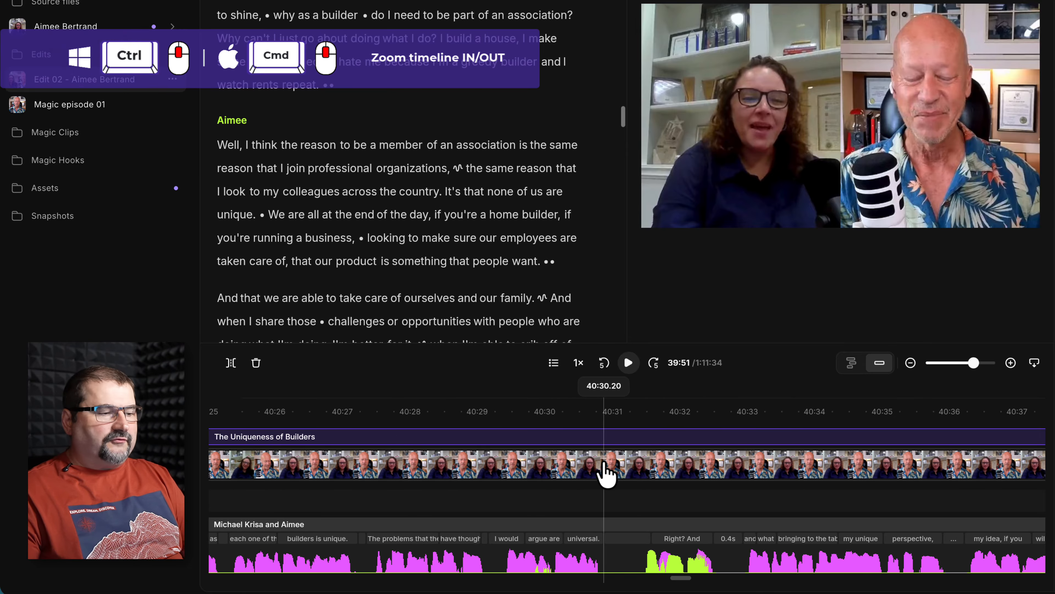
click(625, 448)
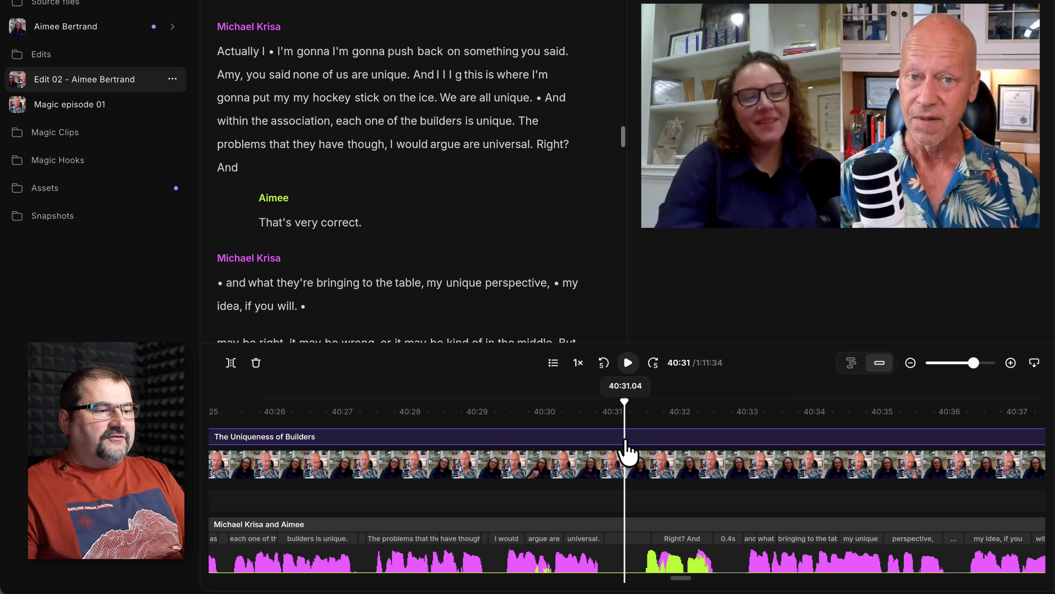
click(626, 421)
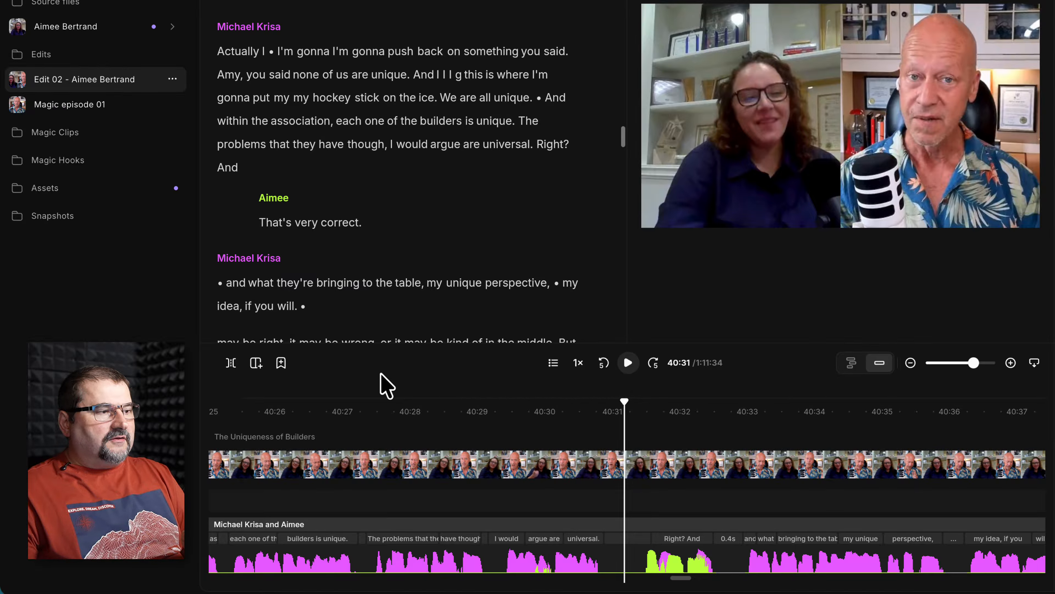
Step: Add a new chapter at the 40:31 playhead position on the timeline and name it "Builders are Awesome"
click(288, 366)
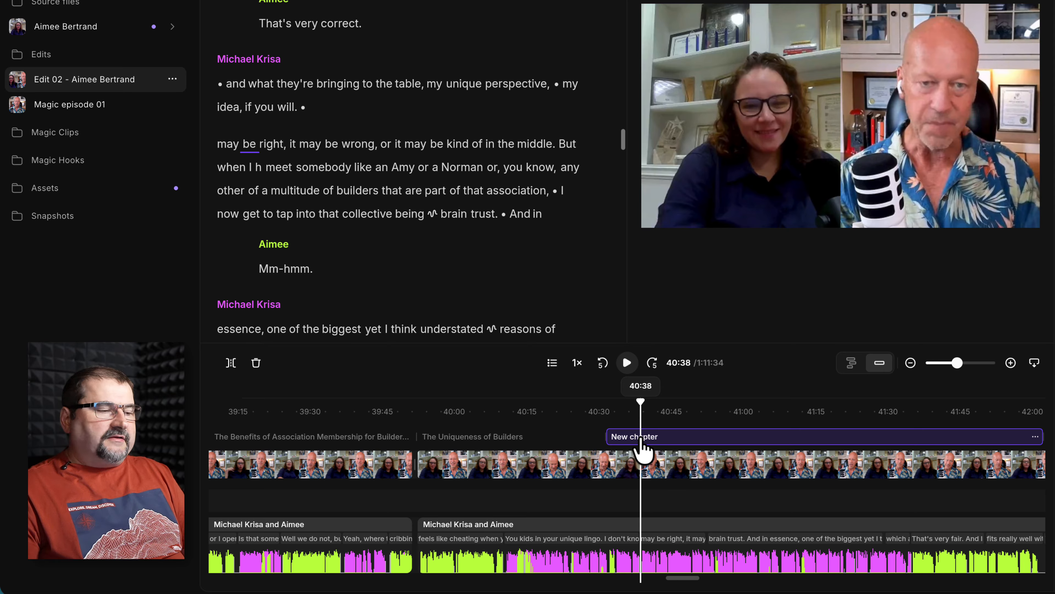
double_click(641, 437)
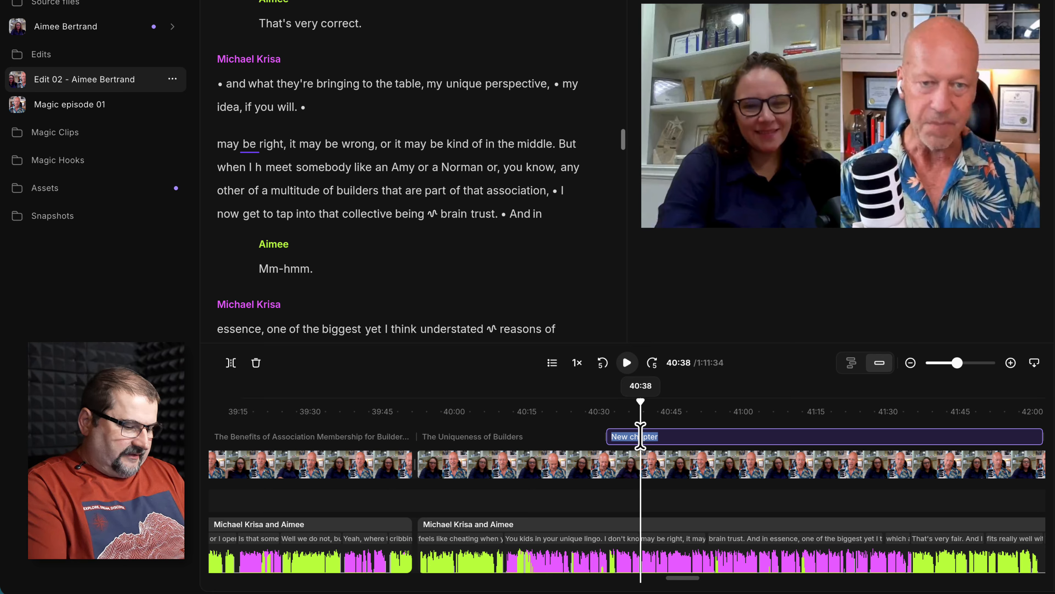
text(Builders a)
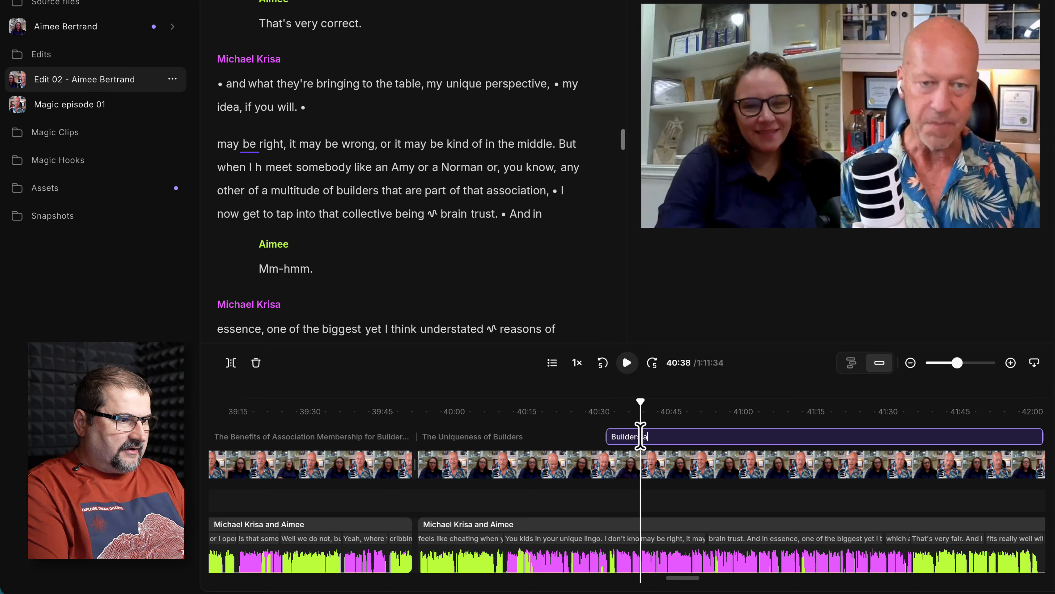
text(re Awesome)
key(Return)
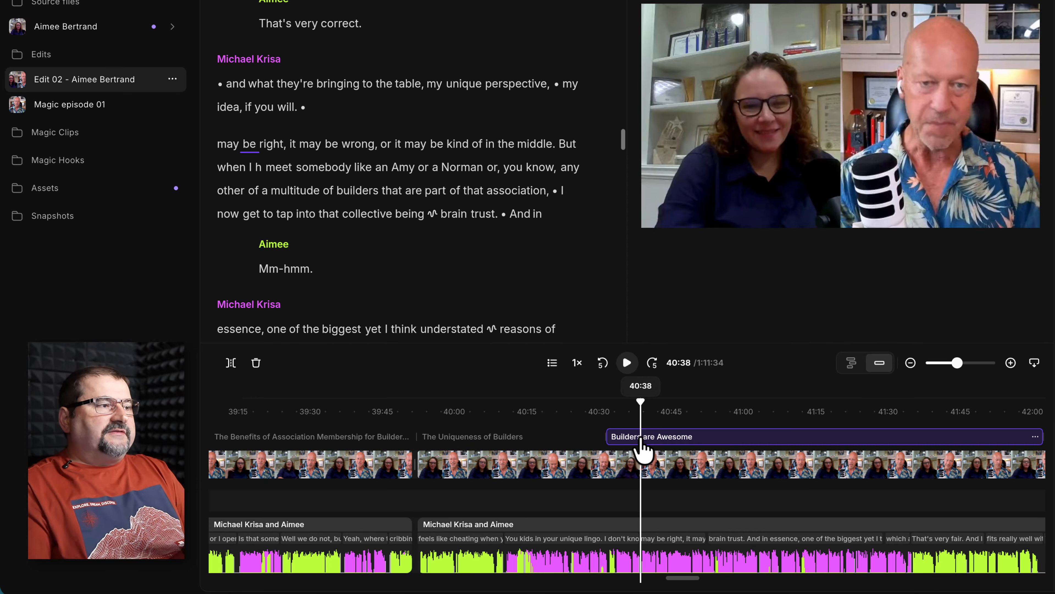
Step: Place the playhead at 40:31 near the start of "Builders are Awesome" and jump to that chapter from the chapters list
drag(643, 448, 629, 448)
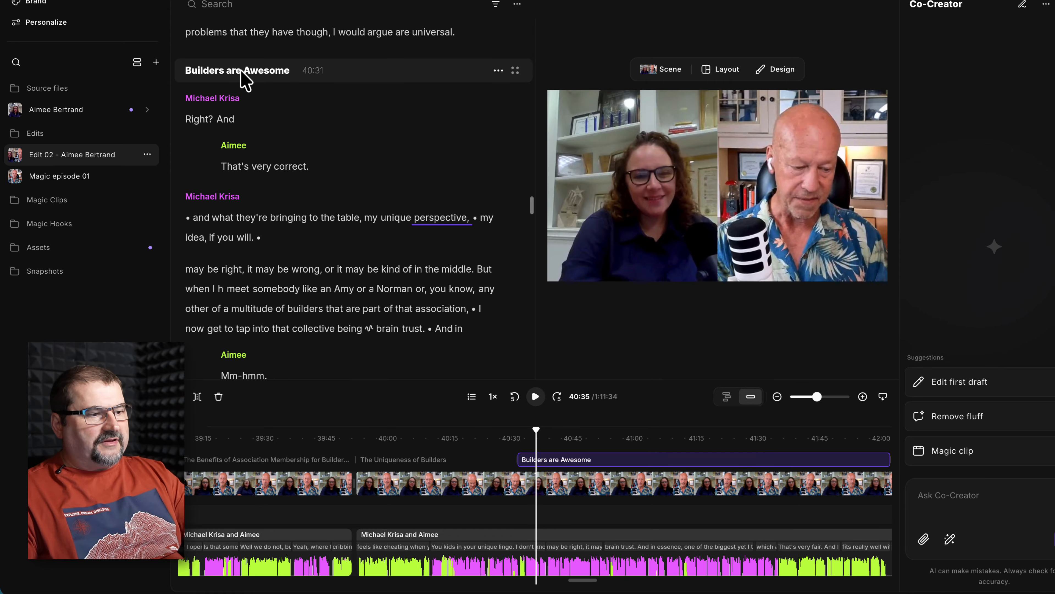
scroll(520, 476, up, 3)
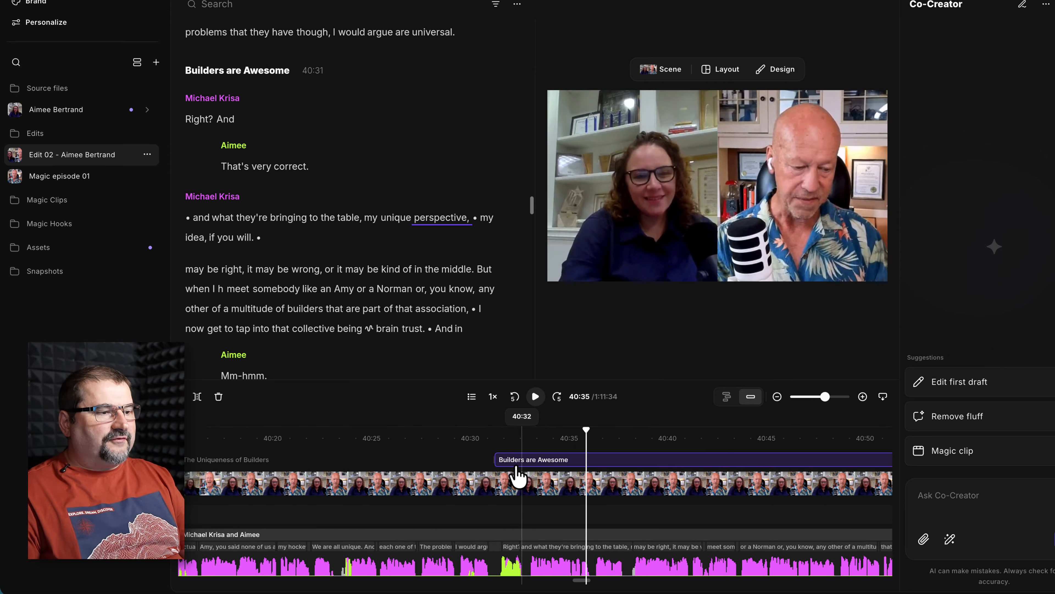
scroll(518, 476, up, 2)
click(502, 437)
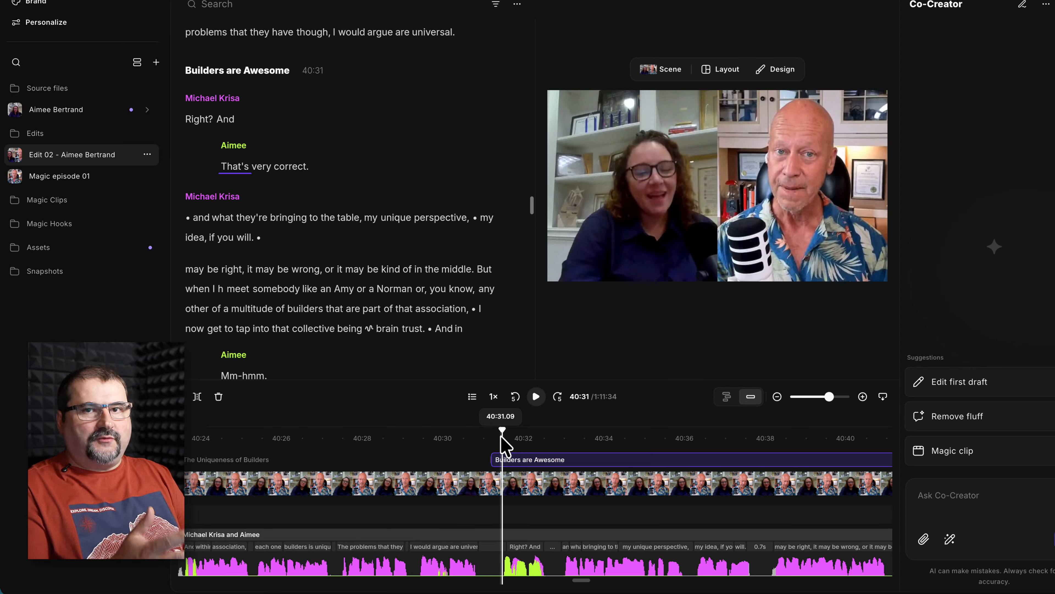
click(467, 398)
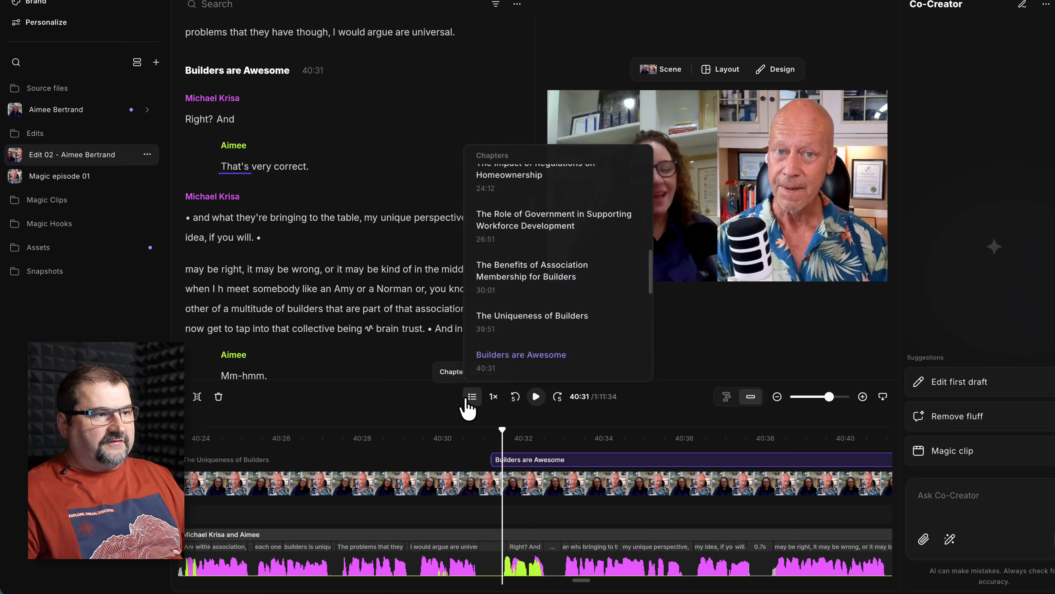
click(525, 358)
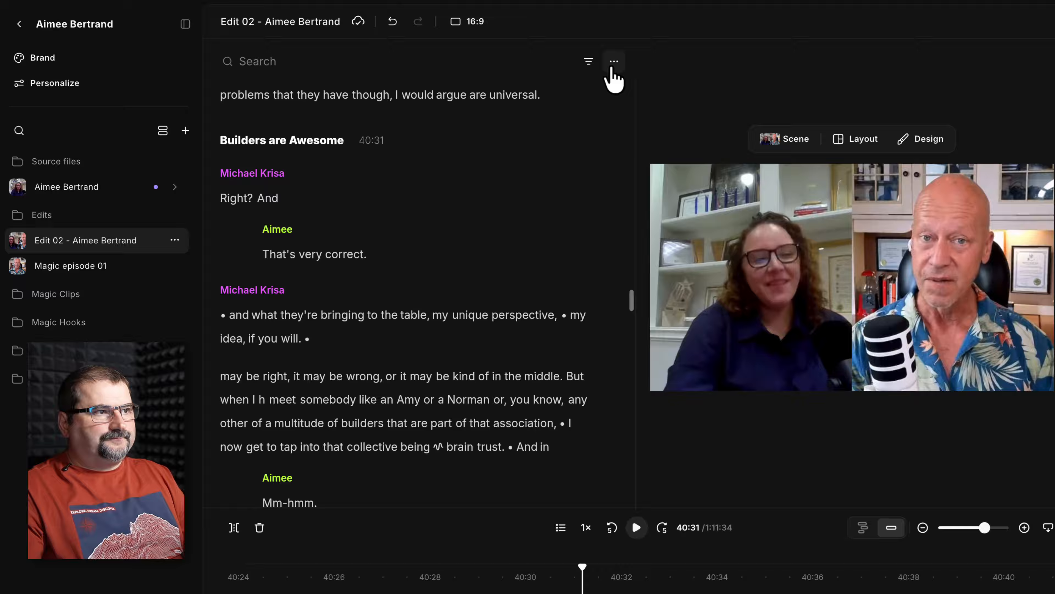
Step: Copy the edit's chapters list from the transcript options and paste it into the Co-Creator prompt
click(517, 5)
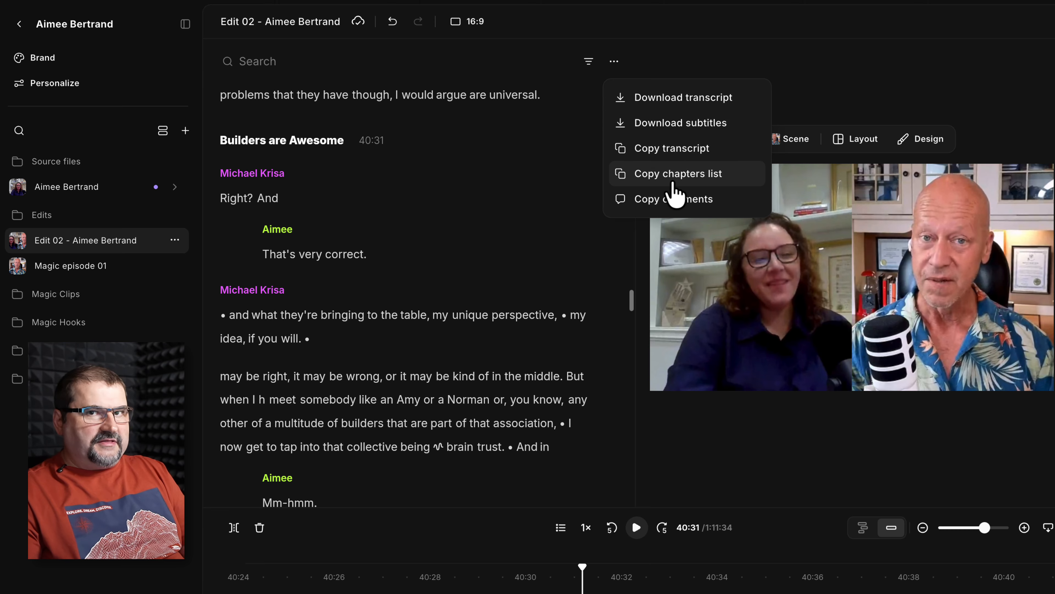
click(690, 177)
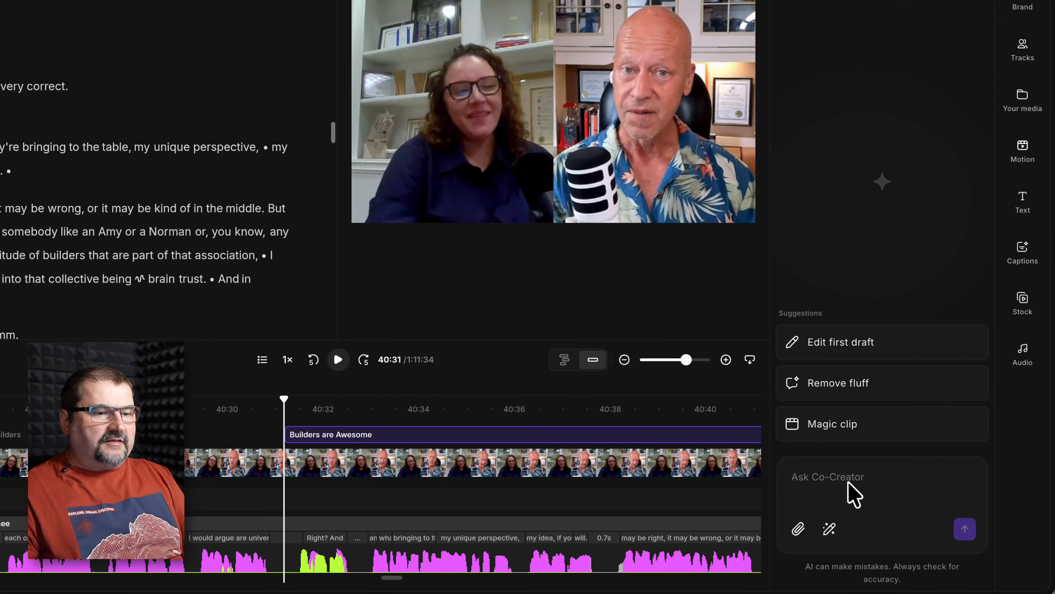
click(847, 483)
key(ctrl+v)
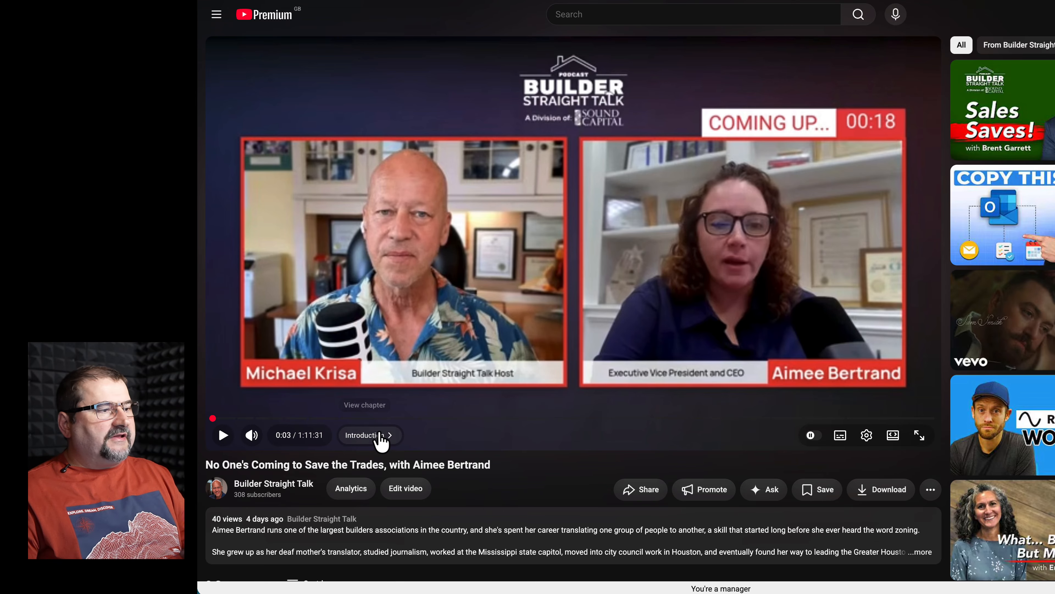
Step: Switch to YouTube and show the chapter list of the published video "No One's Coming to Save the Trades"
click(376, 437)
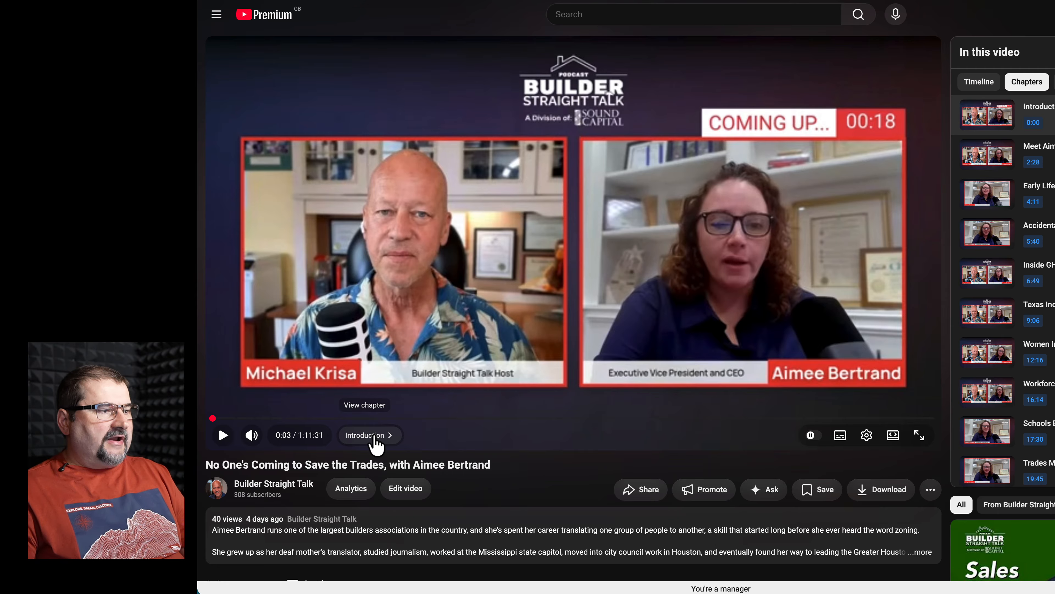